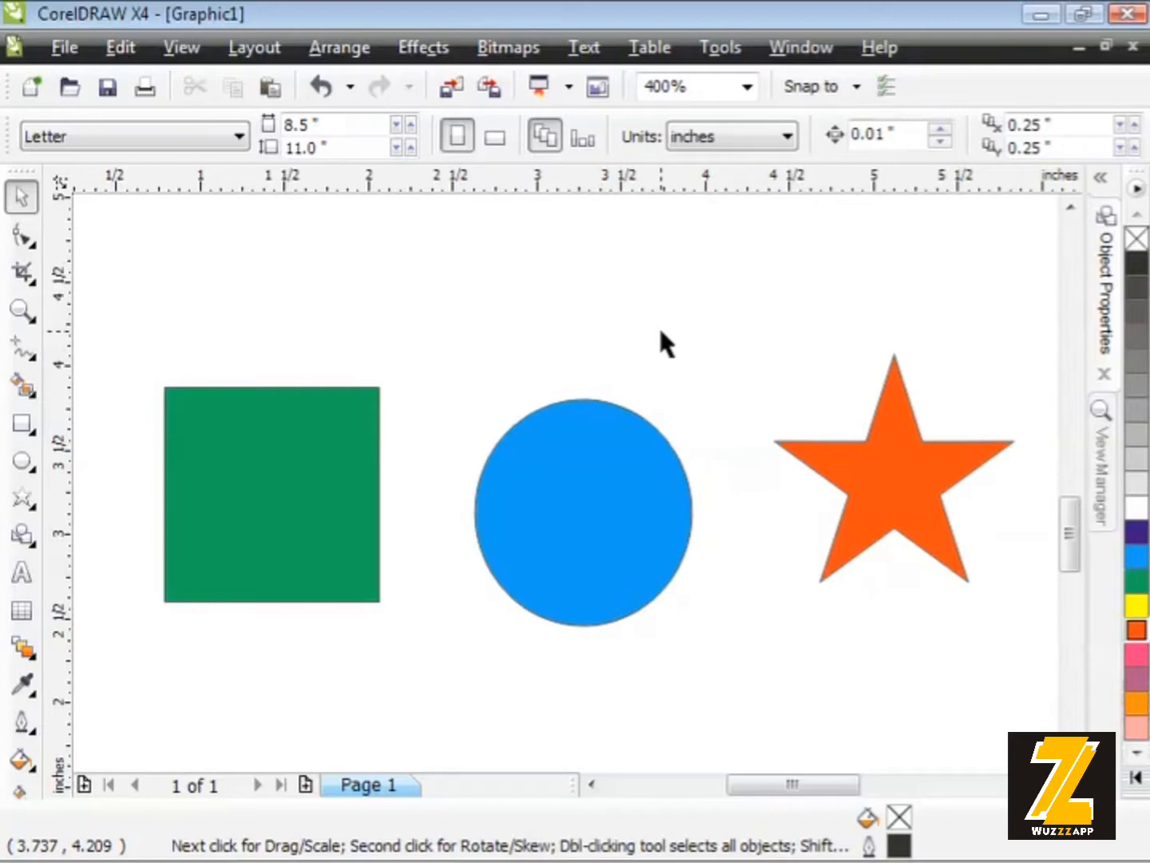
Convert the green square and the blue circle to curves together, and check the object type of each
{"action": "left_click", "coordinate": [273, 476]}
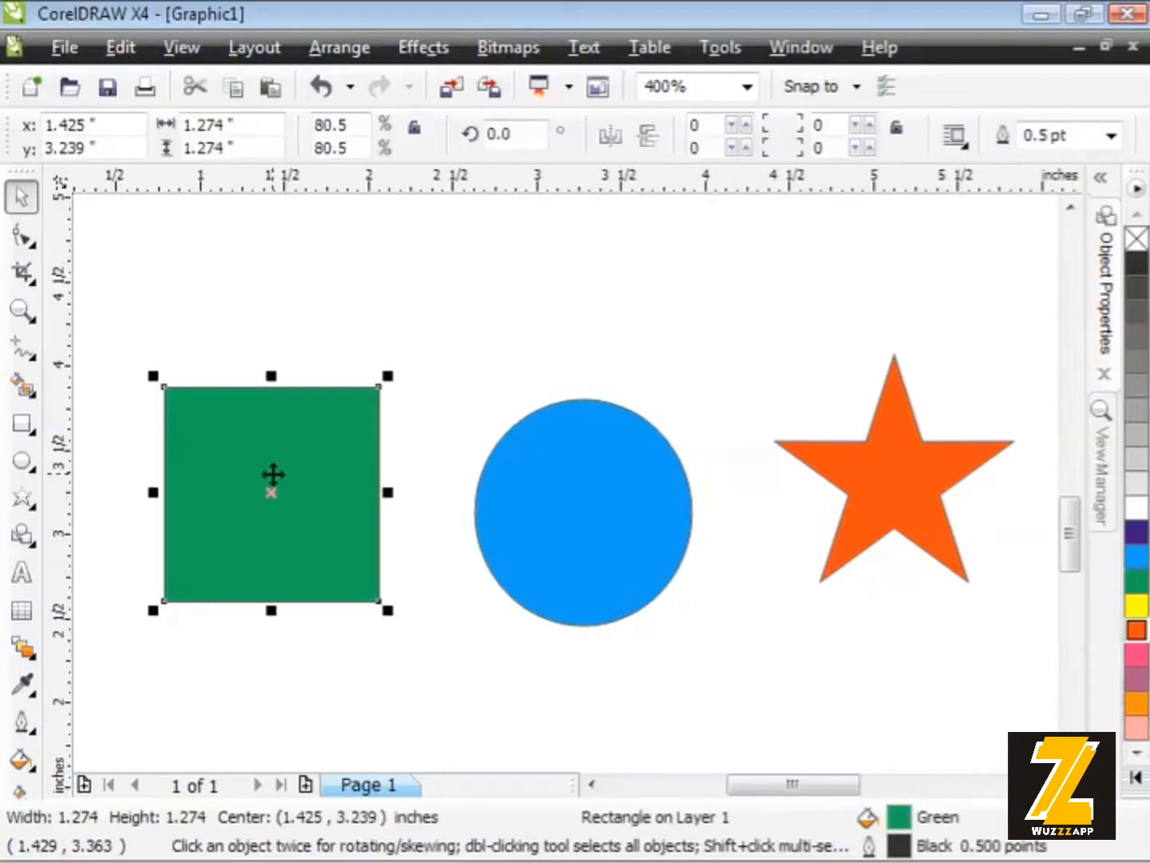
{"action": "left_click", "coordinate": [548, 499]}
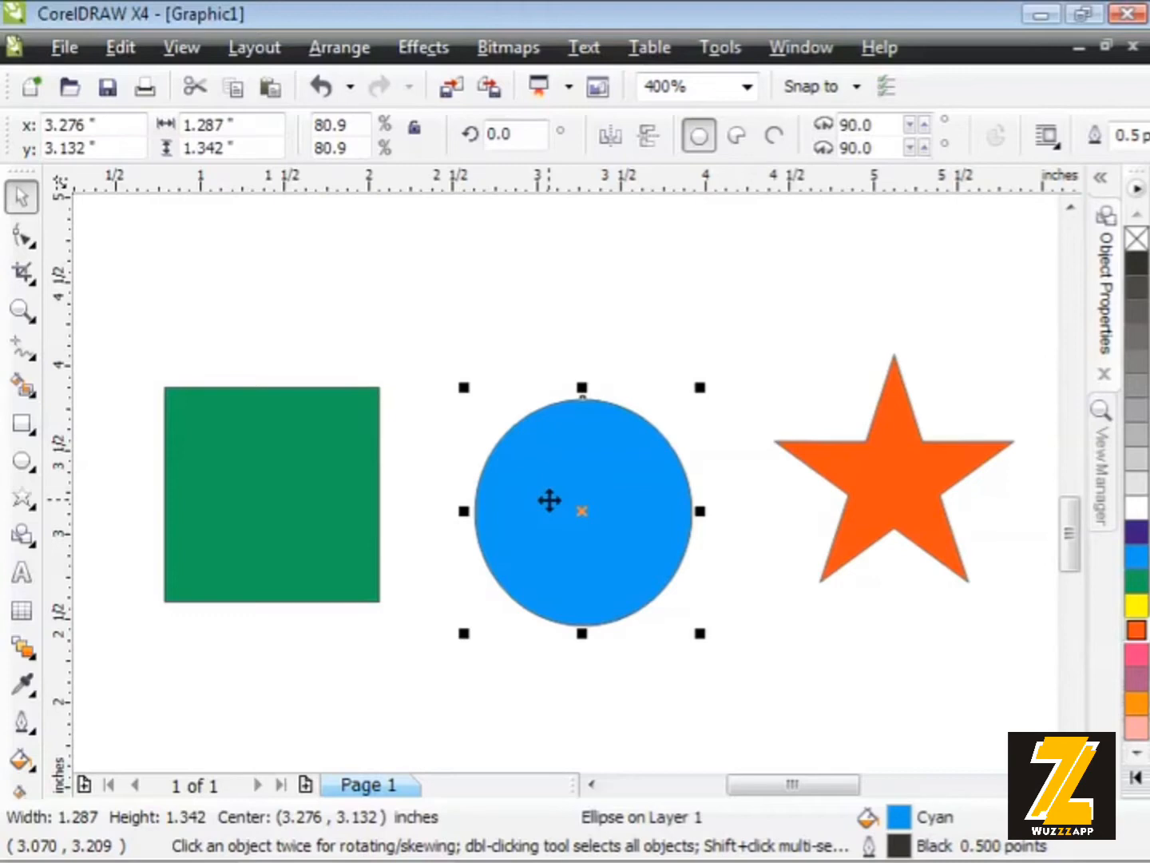
{"action": "left_click", "coordinate": [297, 484], "text": "shift"}
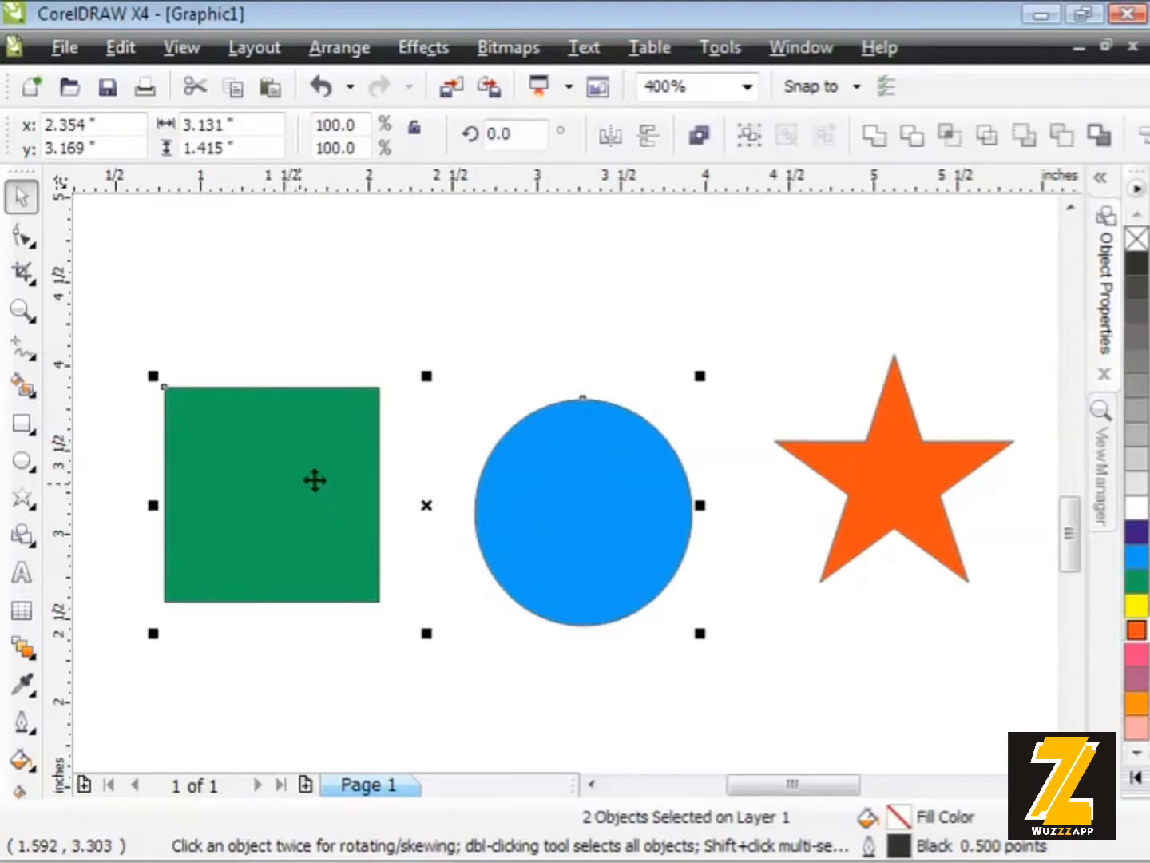
{"action": "left_click", "coordinate": [345, 49]}
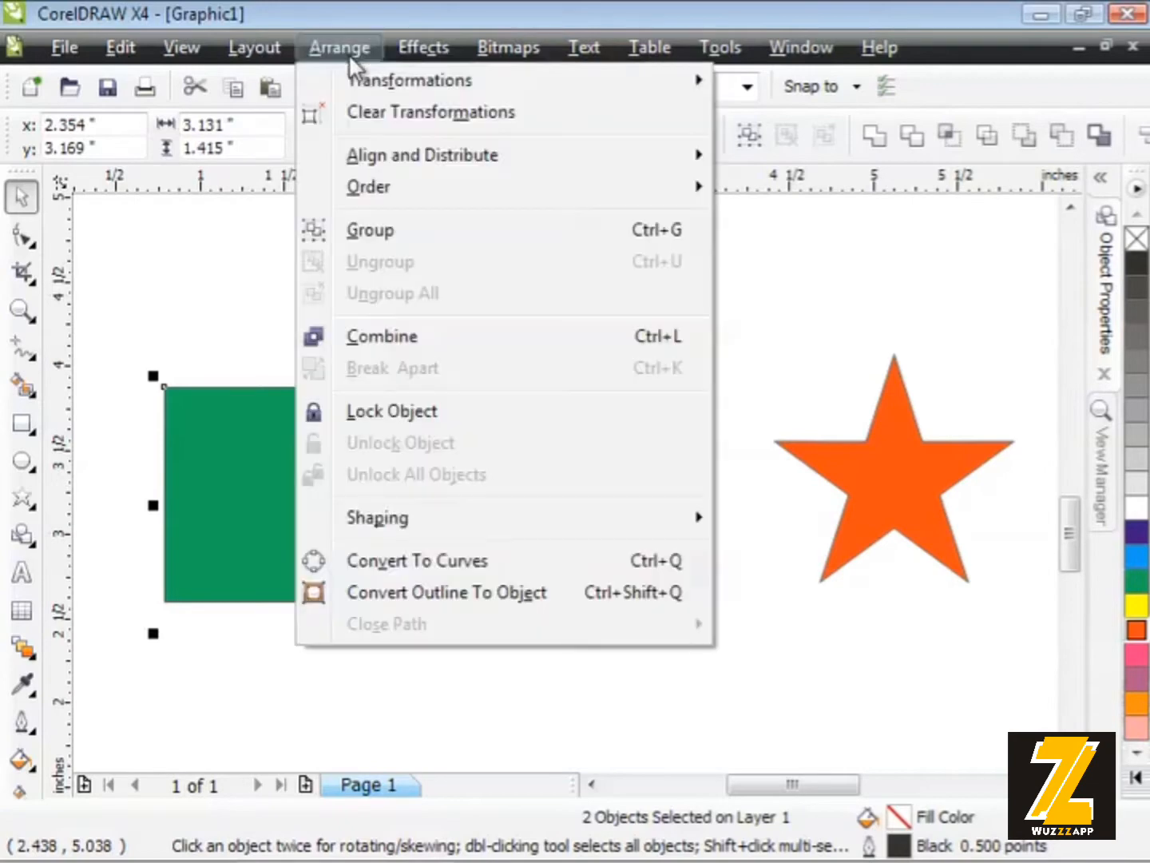
{"action": "left_click", "coordinate": [381, 564]}
{"action": "left_click", "coordinate": [415, 294]}
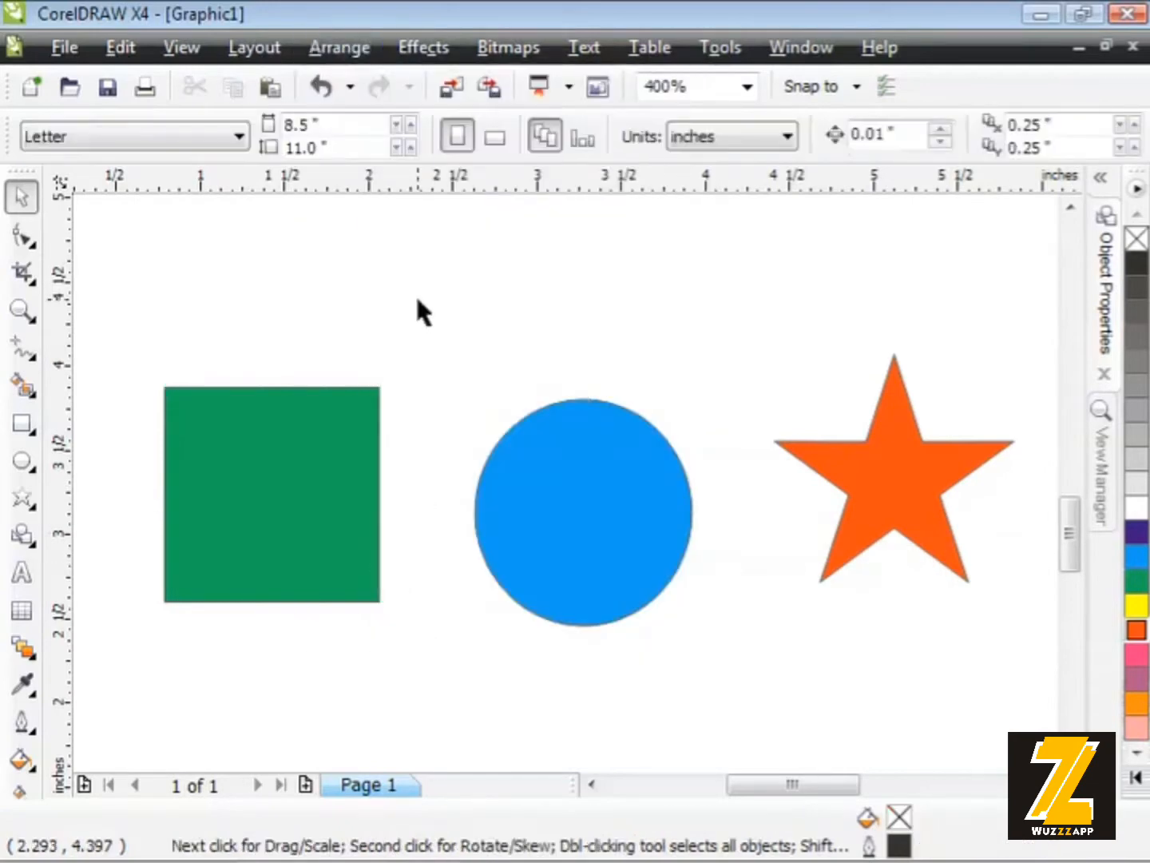
{"action": "left_click", "coordinate": [334, 472]}
{"action": "left_click", "coordinate": [564, 503]}
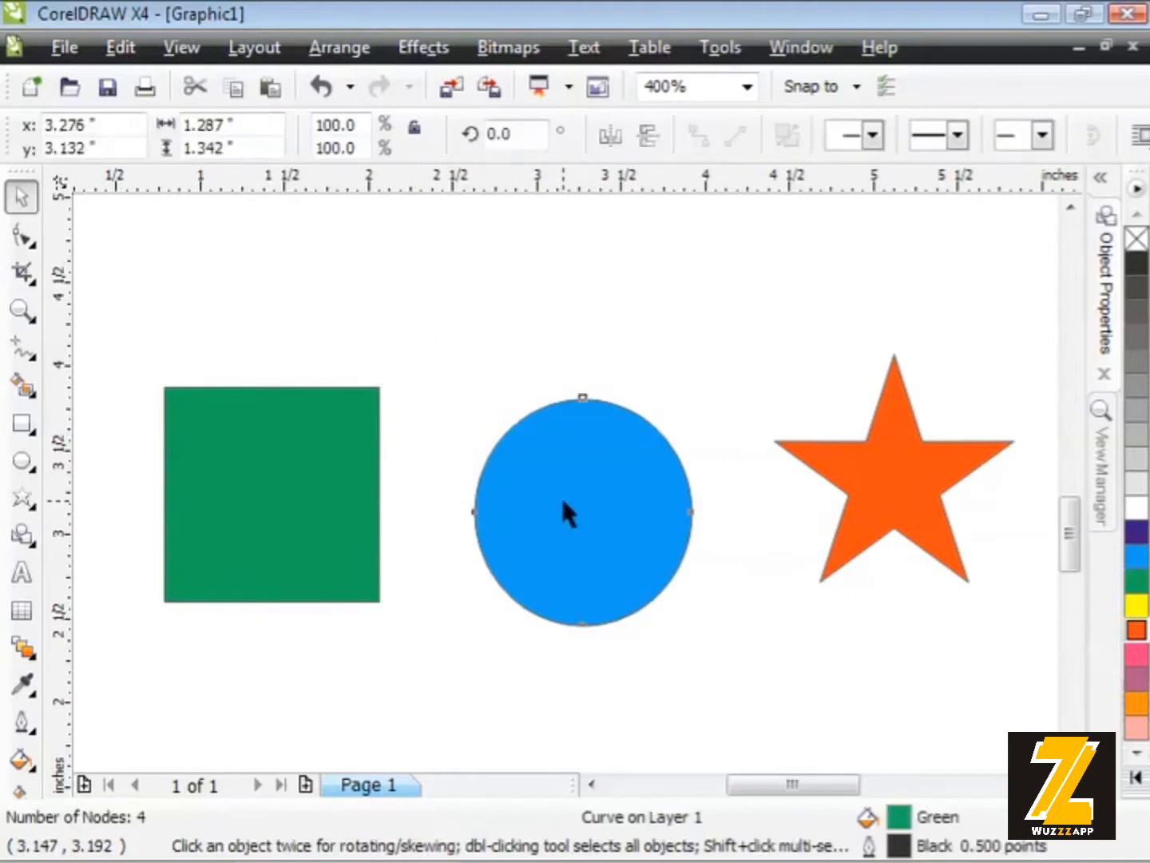
{"action": "left_click", "coordinate": [468, 276]}
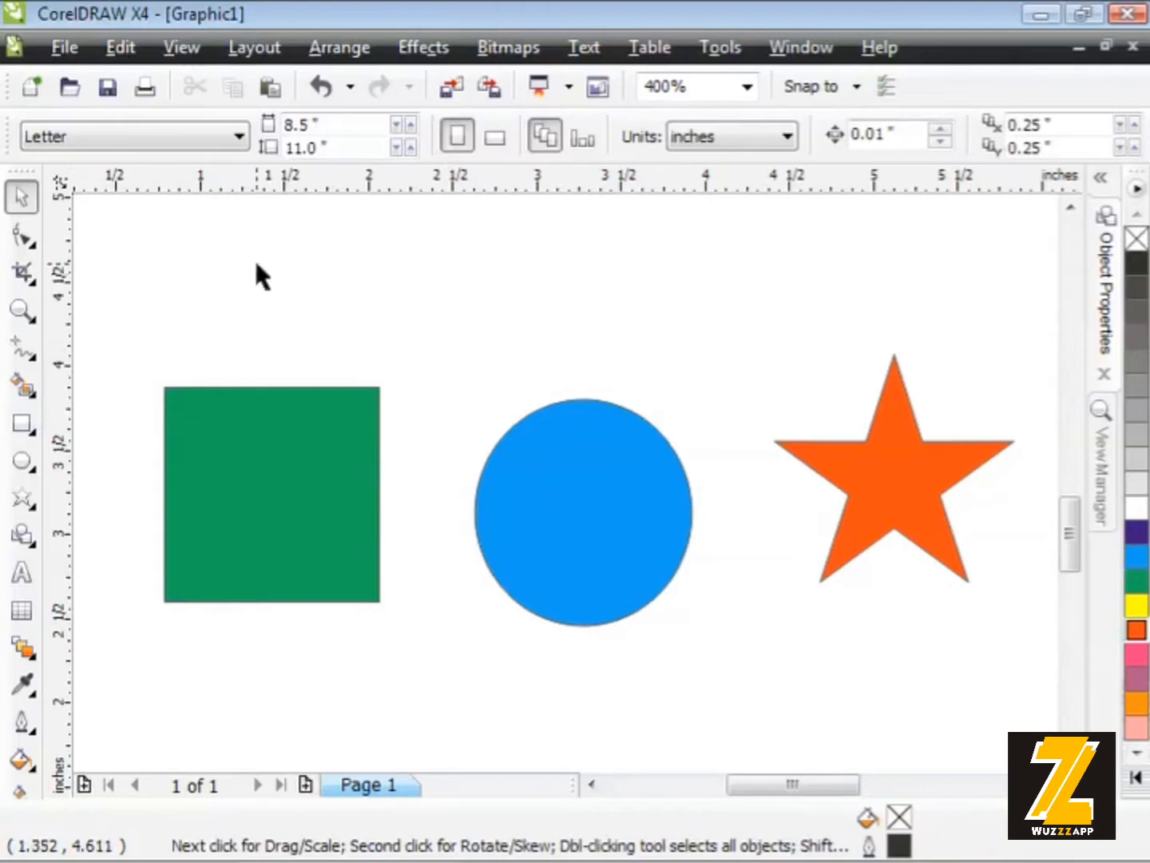
Smudge the green square's top edge with the Smudge Brush, carving strokes inward and pulling looping strokes out above it
{"action": "left_click", "coordinate": [350, 396]}
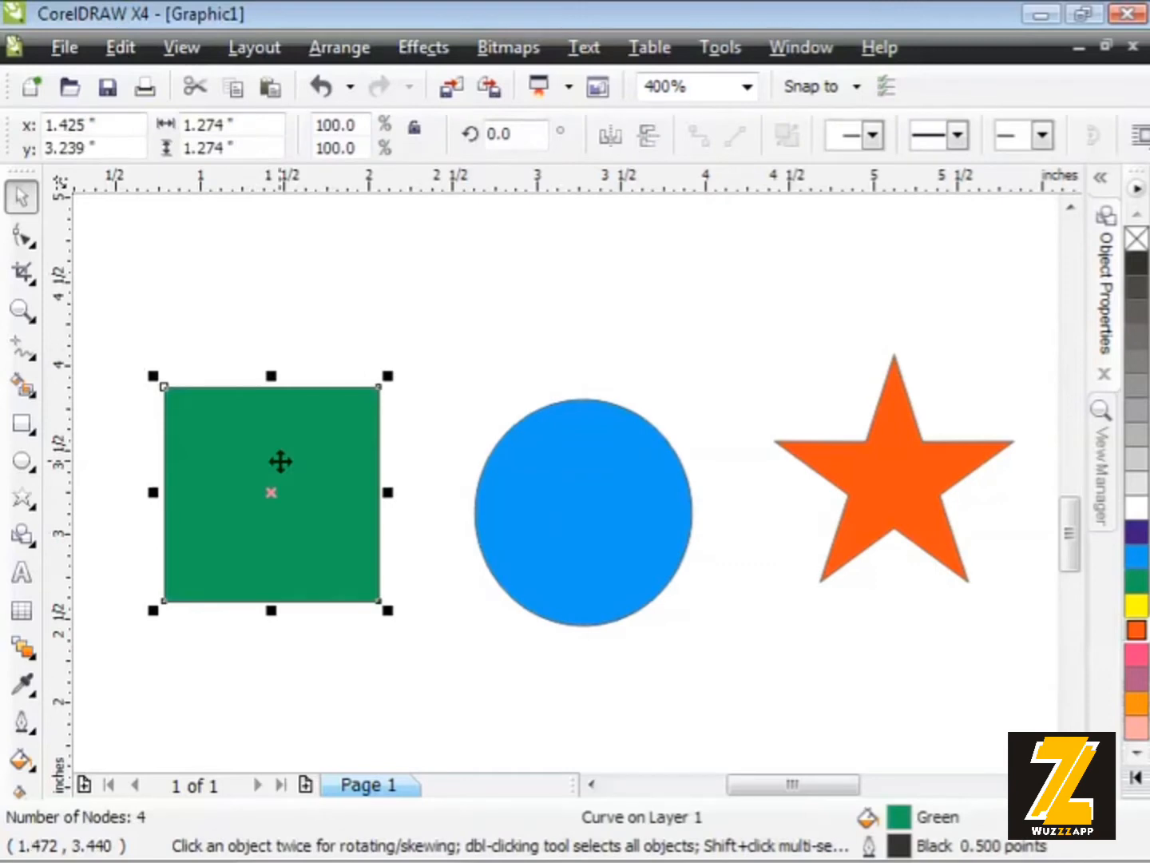
{"action": "left_click", "coordinate": [26, 234]}
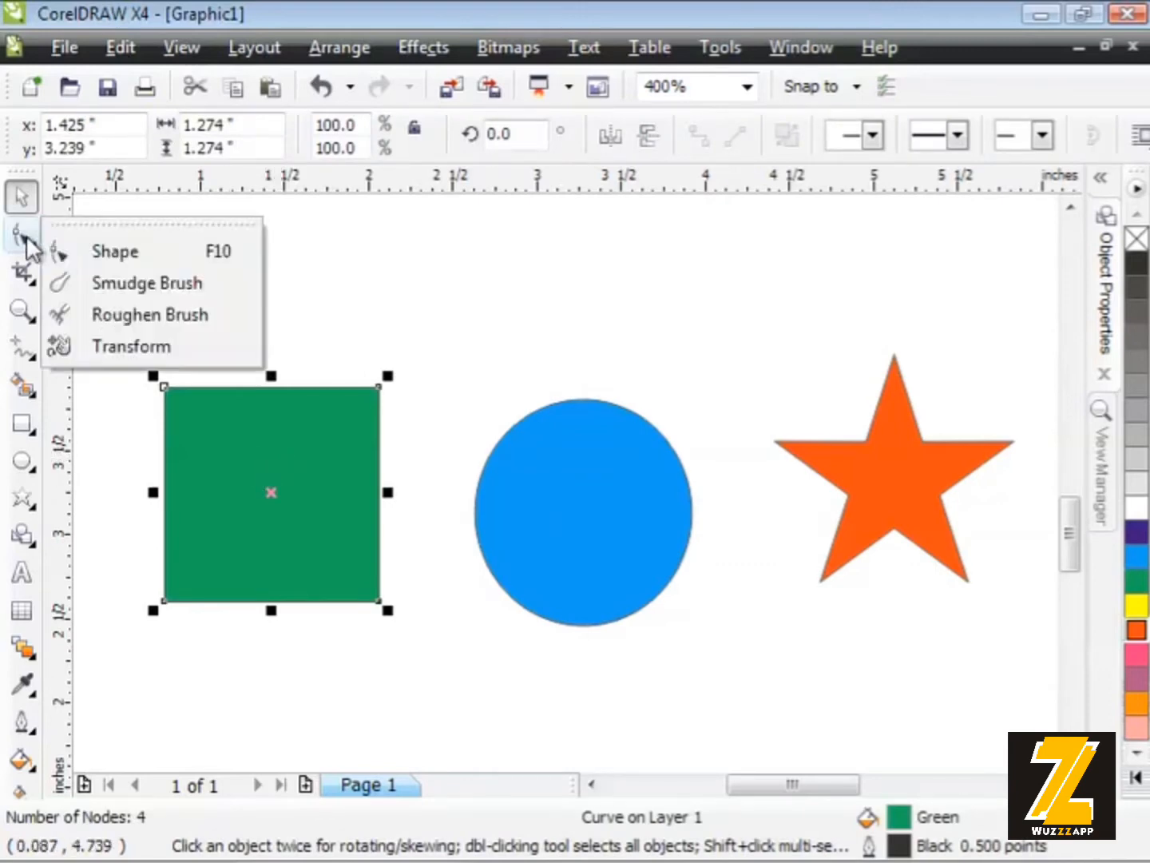
{"action": "left_click", "coordinate": [214, 287]}
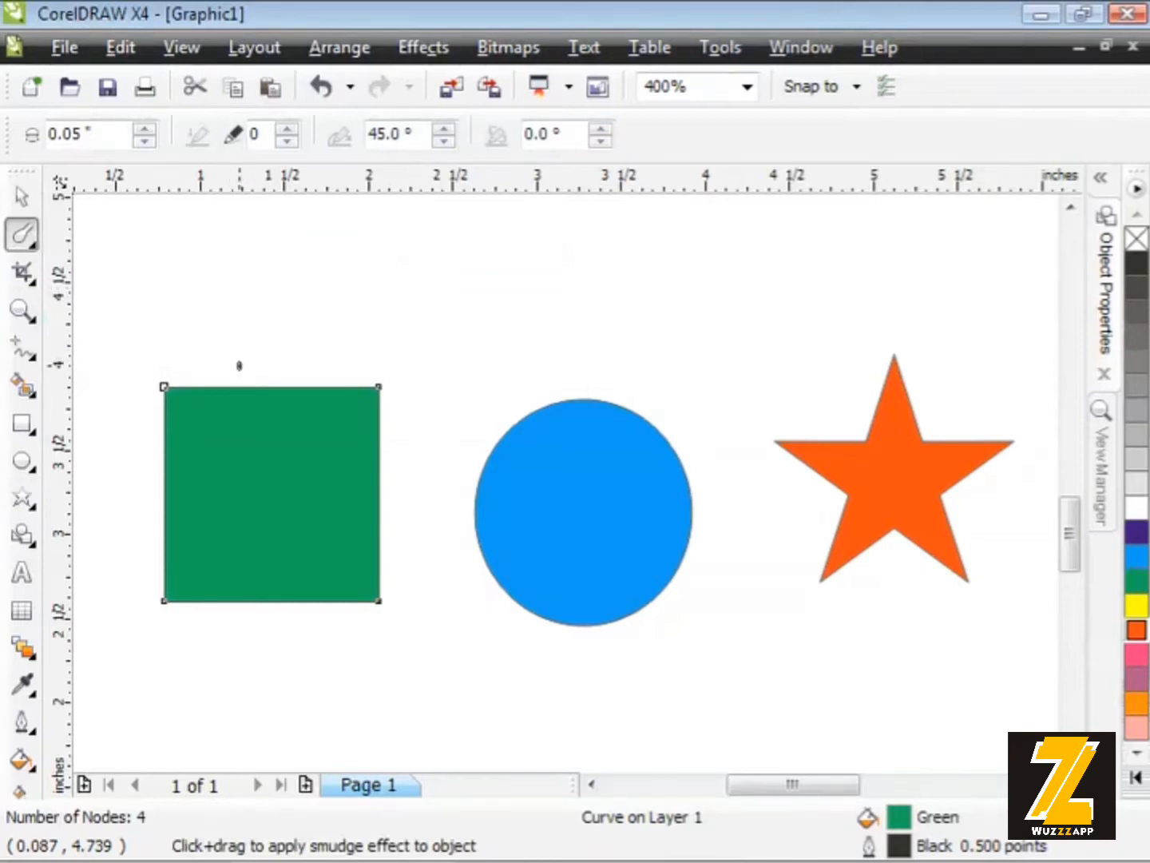
{"action": "left_click_drag", "start_coordinate": [238, 364], "coordinate": [213, 414]}
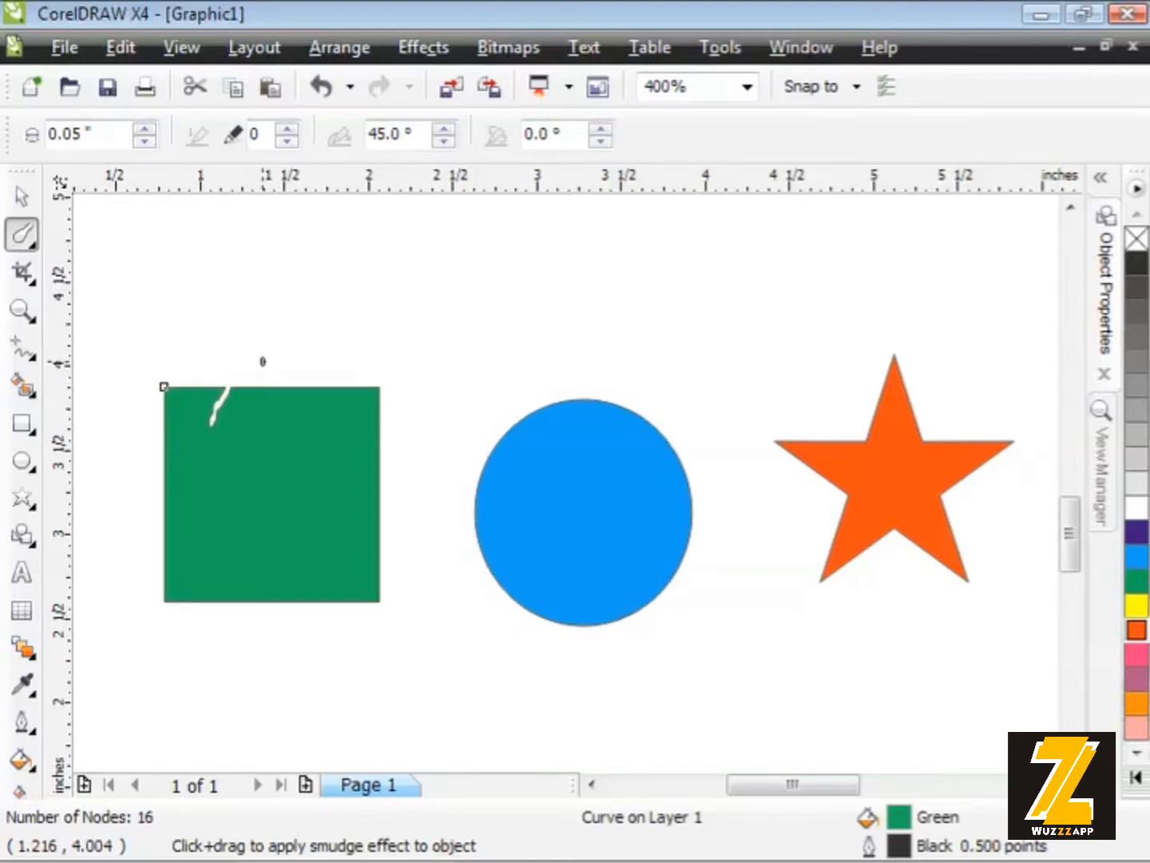
{"action": "mouse_move", "coordinate": [263, 364]}
{"action": "left_mouse_down"}
{"action": "mouse_move", "coordinate": [243, 428]}
{"action": "mouse_move", "coordinate": [255, 463]}
{"action": "mouse_move", "coordinate": [296, 457]}
{"action": "mouse_move", "coordinate": [271, 420]}
{"action": "mouse_move", "coordinate": [280, 439]}
{"action": "left_mouse_up"}
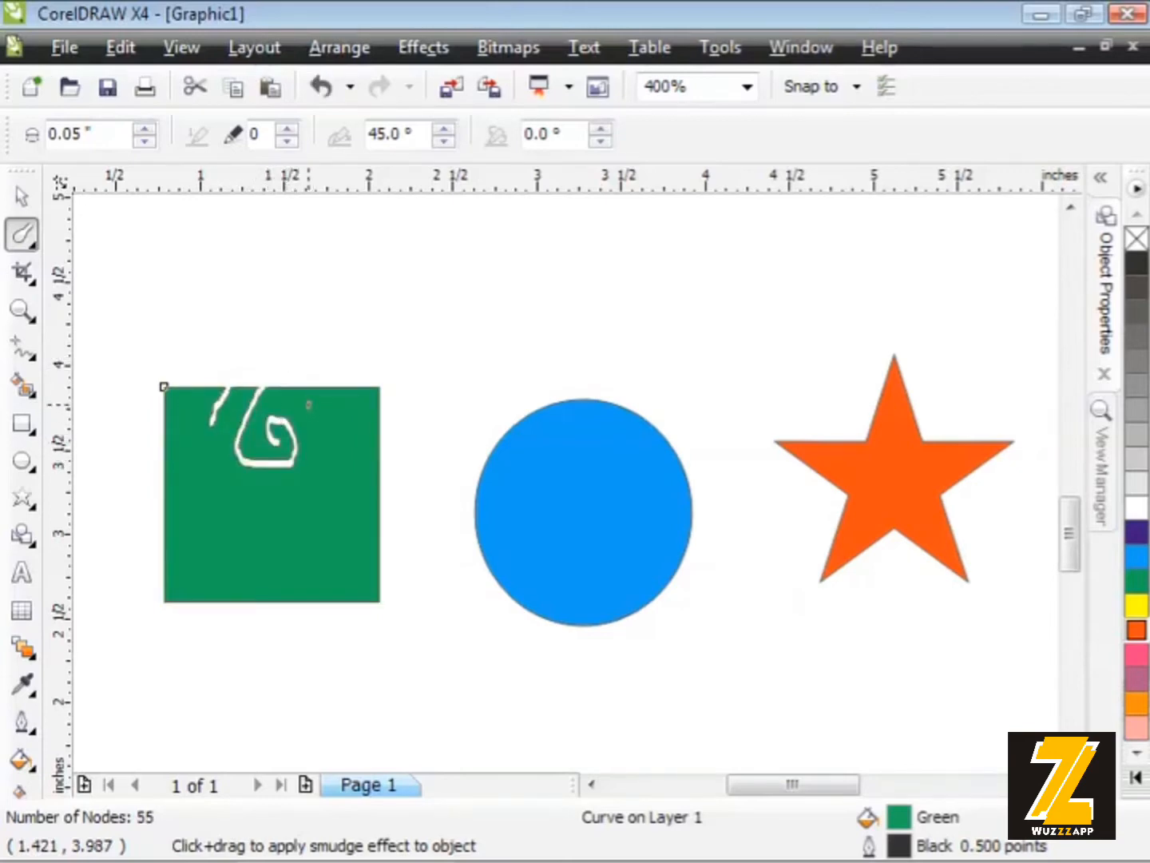
{"action": "mouse_move", "coordinate": [298, 400]}
{"action": "left_mouse_down"}
{"action": "mouse_move", "coordinate": [318, 357]}
{"action": "mouse_move", "coordinate": [348, 368]}
{"action": "mouse_move", "coordinate": [363, 318]}
{"action": "mouse_move", "coordinate": [336, 293]}
{"action": "mouse_move", "coordinate": [339, 311]}
{"action": "mouse_move", "coordinate": [372, 319]}
{"action": "mouse_move", "coordinate": [384, 298]}
{"action": "mouse_move", "coordinate": [382, 261]}
{"action": "mouse_move", "coordinate": [178, 262]}
{"action": "mouse_move", "coordinate": [150, 282]}
{"action": "mouse_move", "coordinate": [154, 349]}
{"action": "mouse_move", "coordinate": [292, 330]}
{"action": "mouse_move", "coordinate": [297, 276]}
{"action": "mouse_move", "coordinate": [176, 292]}
{"action": "mouse_move", "coordinate": [177, 319]}
{"action": "mouse_move", "coordinate": [276, 301]}
{"action": "left_mouse_up"}
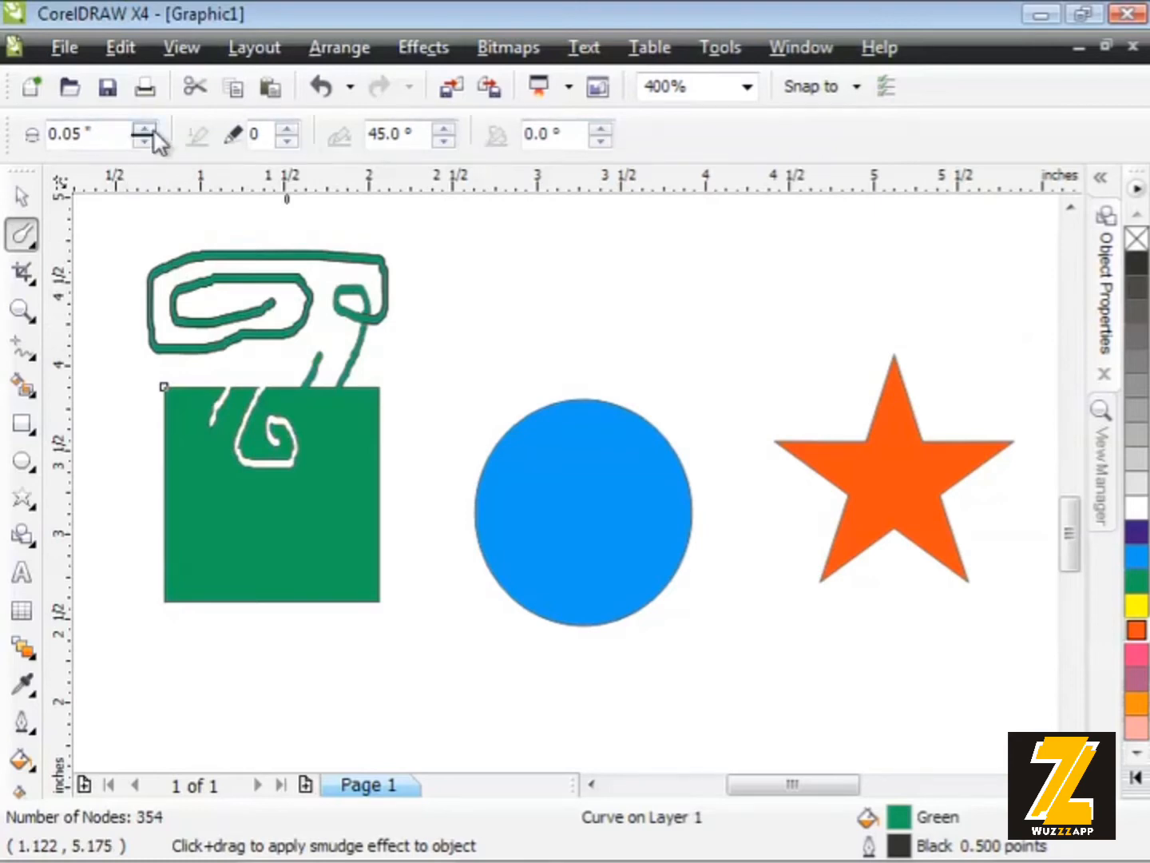
Set the Smudge Brush nib size to 0.15" and smudge thick curls in and out of the green square's right and left edges
{"action": "left_click", "coordinate": [103, 133]}
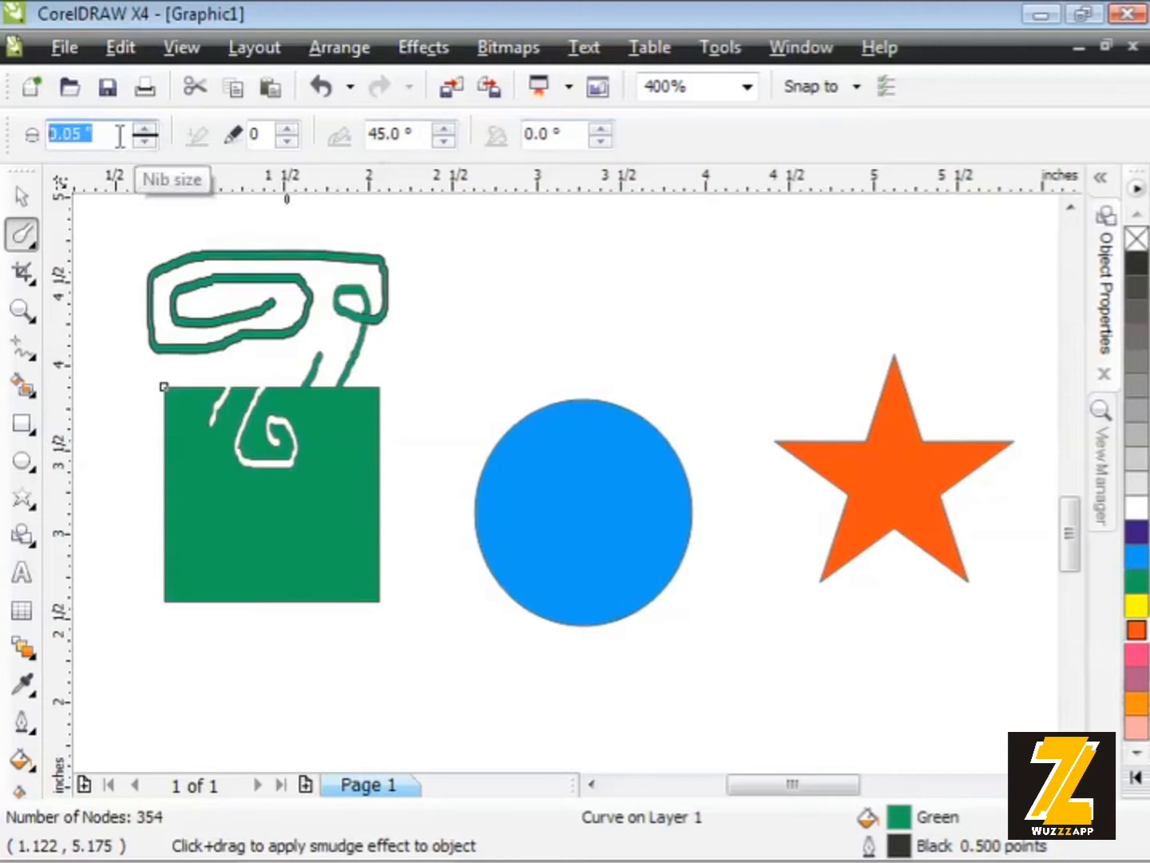
{"action": "left_click_drag", "start_coordinate": [146, 127], "coordinate": [145, 127]}
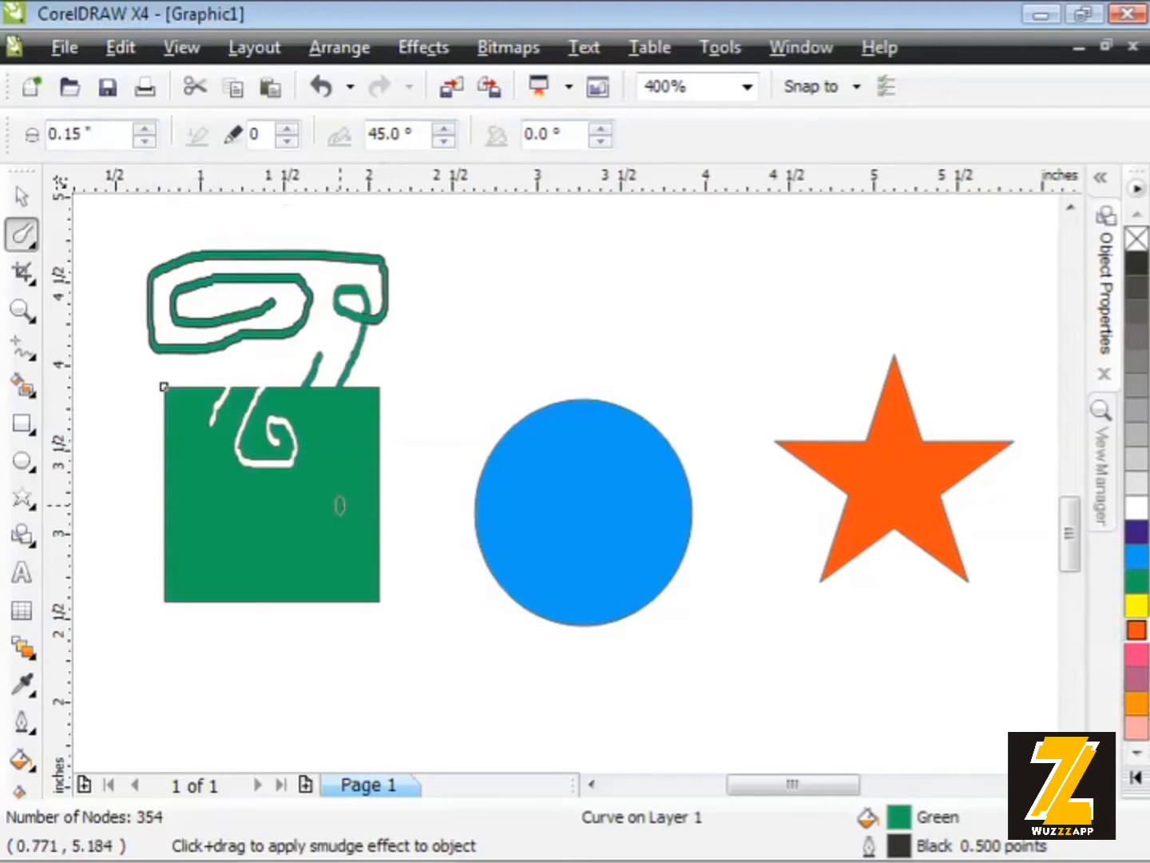
{"action": "mouse_move", "coordinate": [356, 488]}
{"action": "left_mouse_down"}
{"action": "mouse_move", "coordinate": [377, 481]}
{"action": "mouse_move", "coordinate": [414, 414]}
{"action": "left_mouse_up"}
{"action": "mouse_move", "coordinate": [371, 534]}
{"action": "left_mouse_down"}
{"action": "mouse_move", "coordinate": [328, 531]}
{"action": "mouse_move", "coordinate": [321, 449]}
{"action": "mouse_move", "coordinate": [348, 483]}
{"action": "left_mouse_up"}
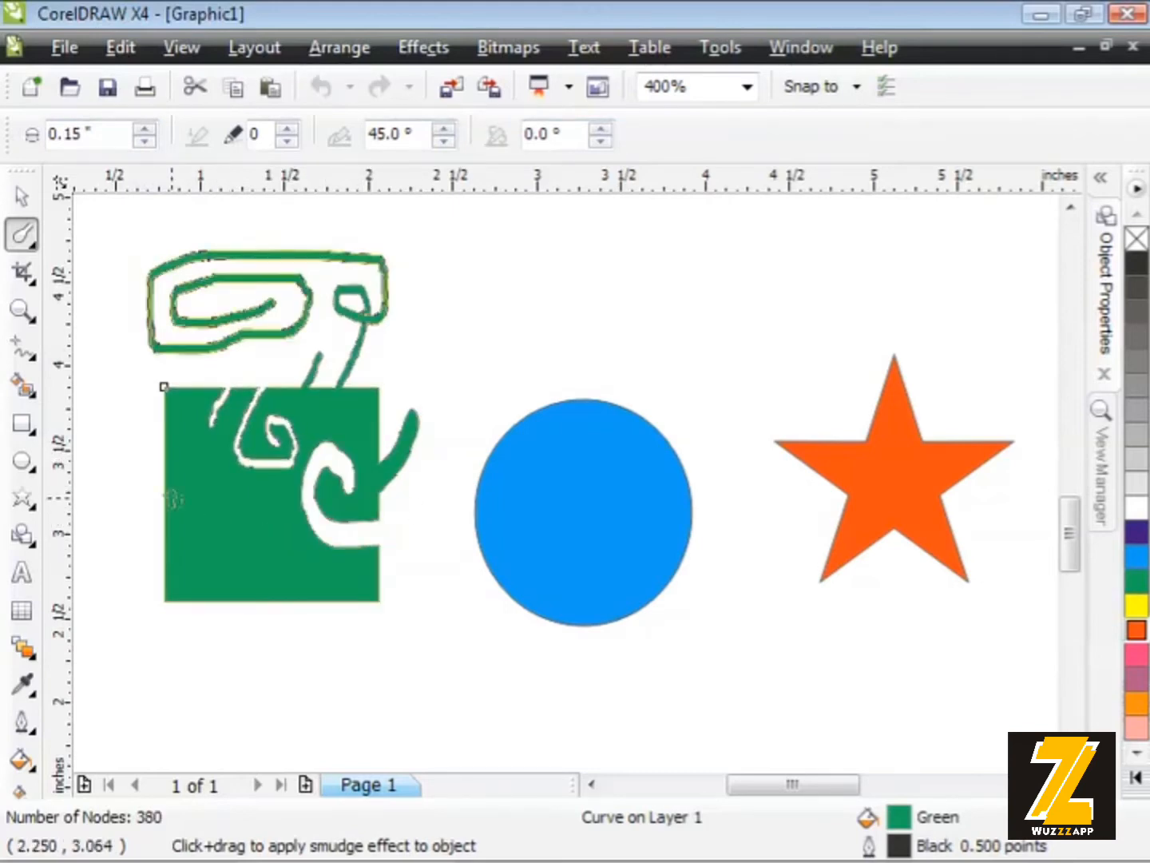
{"action": "mouse_move", "coordinate": [168, 483]}
{"action": "left_mouse_down"}
{"action": "mouse_move", "coordinate": [126, 517]}
{"action": "mouse_move", "coordinate": [153, 540]}
{"action": "left_mouse_up"}
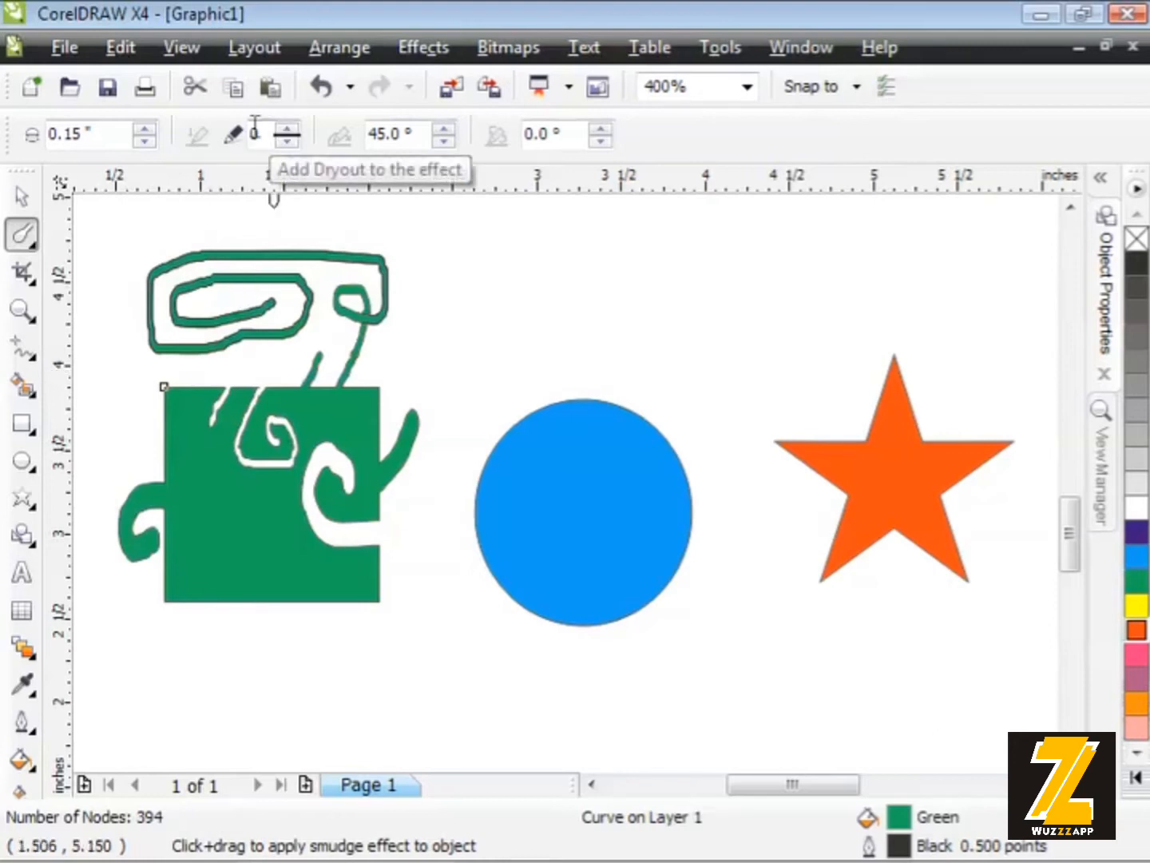
Set the smudge dryout to 9 and smudge short tapering spikes outward and inward along the green square's bottom edge
{"action": "left_click", "coordinate": [285, 128]}
{"action": "left_click", "coordinate": [285, 129]}
{"action": "left_click", "coordinate": [286, 129]}
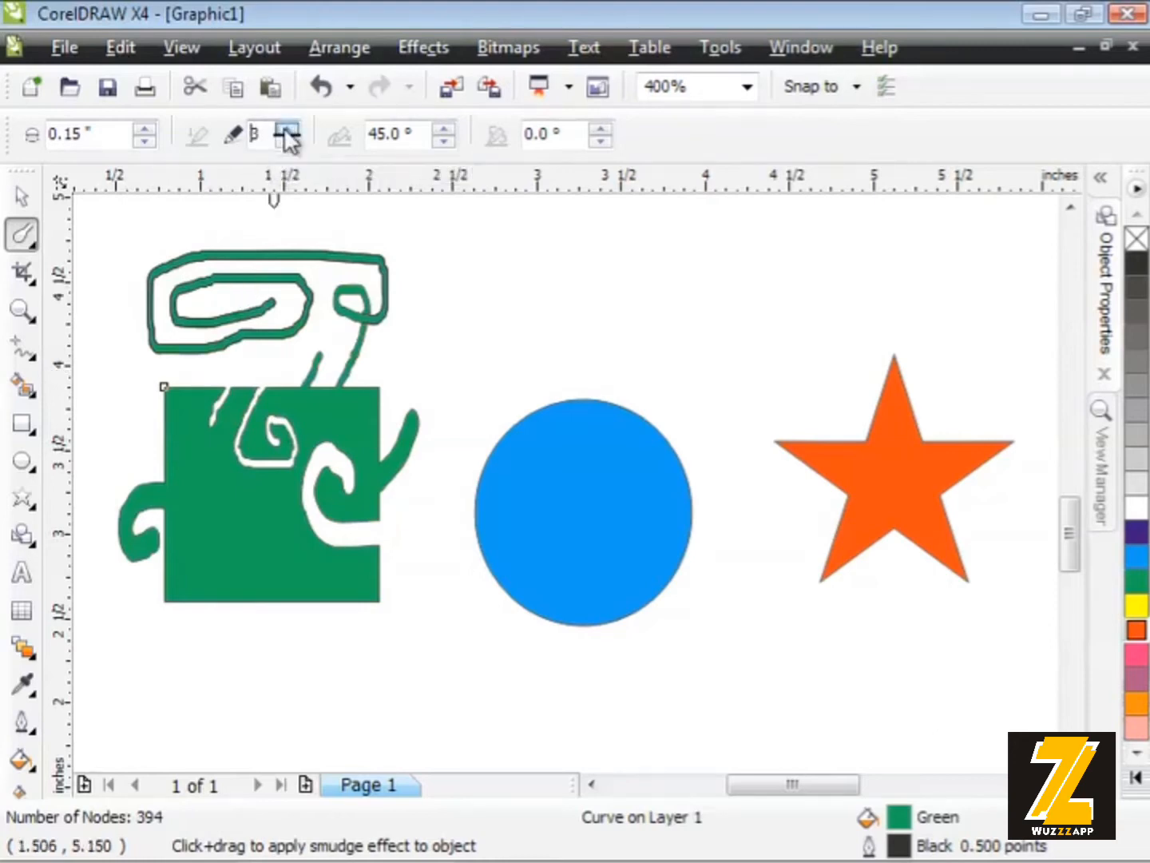
{"action": "left_click", "coordinate": [285, 130]}
{"action": "left_click_drag", "start_coordinate": [178, 566], "coordinate": [142, 658]}
{"action": "left_click_drag", "start_coordinate": [234, 578], "coordinate": [200, 641]}
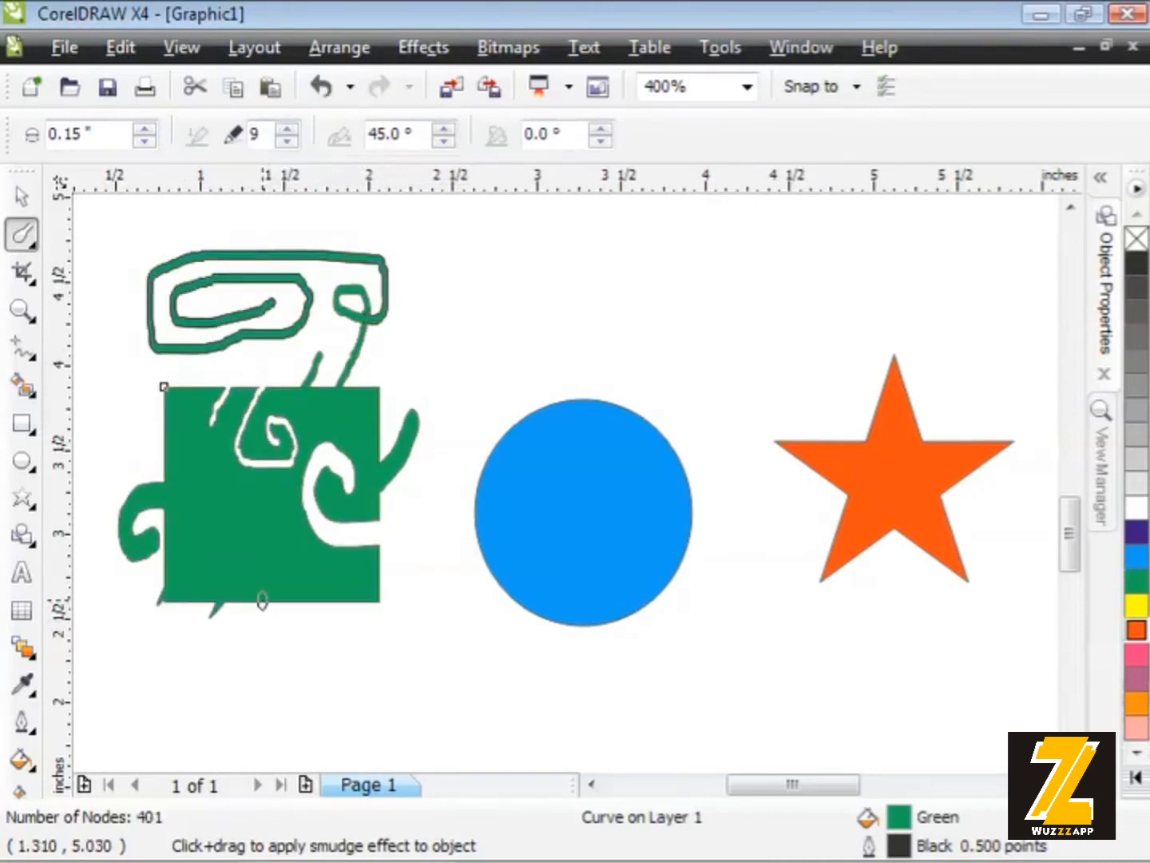
{"action": "mouse_move", "coordinate": [263, 600]}
{"action": "left_mouse_down"}
{"action": "mouse_move", "coordinate": [238, 643]}
{"action": "mouse_move", "coordinate": [292, 611]}
{"action": "mouse_move", "coordinate": [322, 551]}
{"action": "left_mouse_up"}
{"action": "left_click_drag", "start_coordinate": [334, 605], "coordinate": [342, 580]}
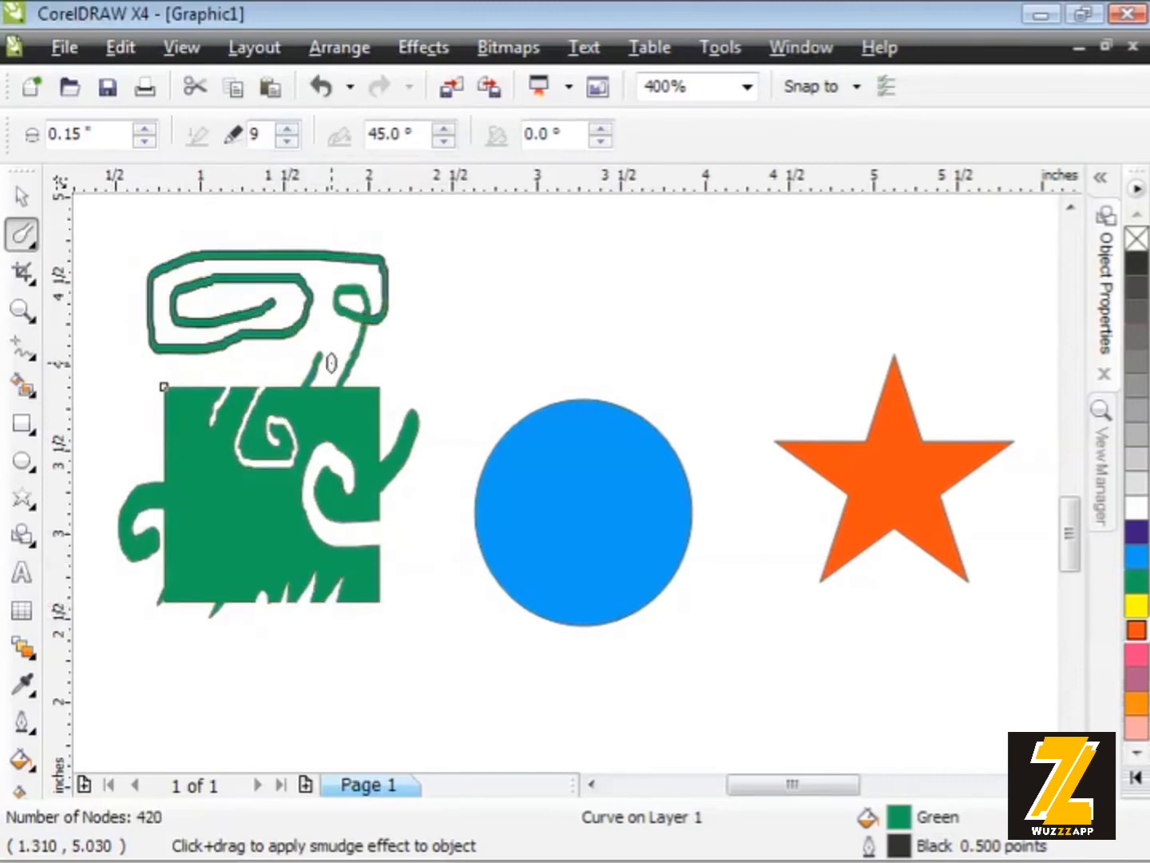
Set the smudge dryout to 4 and pull two long tapering legs down from the green square's bottom edge
{"action": "left_click", "coordinate": [284, 138]}
{"action": "mouse_move", "coordinate": [181, 573]}
{"action": "left_mouse_down"}
{"action": "mouse_move", "coordinate": [187, 660]}
{"action": "mouse_move", "coordinate": [150, 689]}
{"action": "left_mouse_up"}
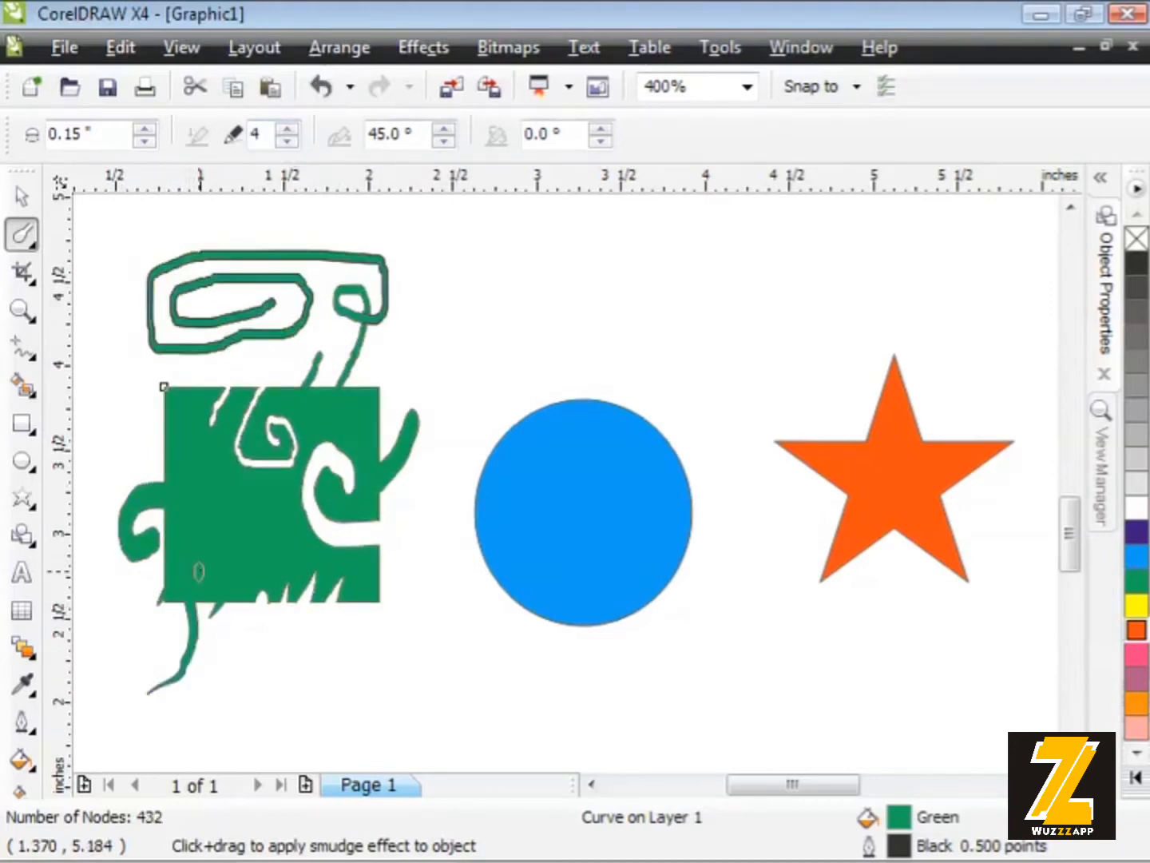
{"action": "left_click_drag", "start_coordinate": [224, 603], "coordinate": [280, 703]}
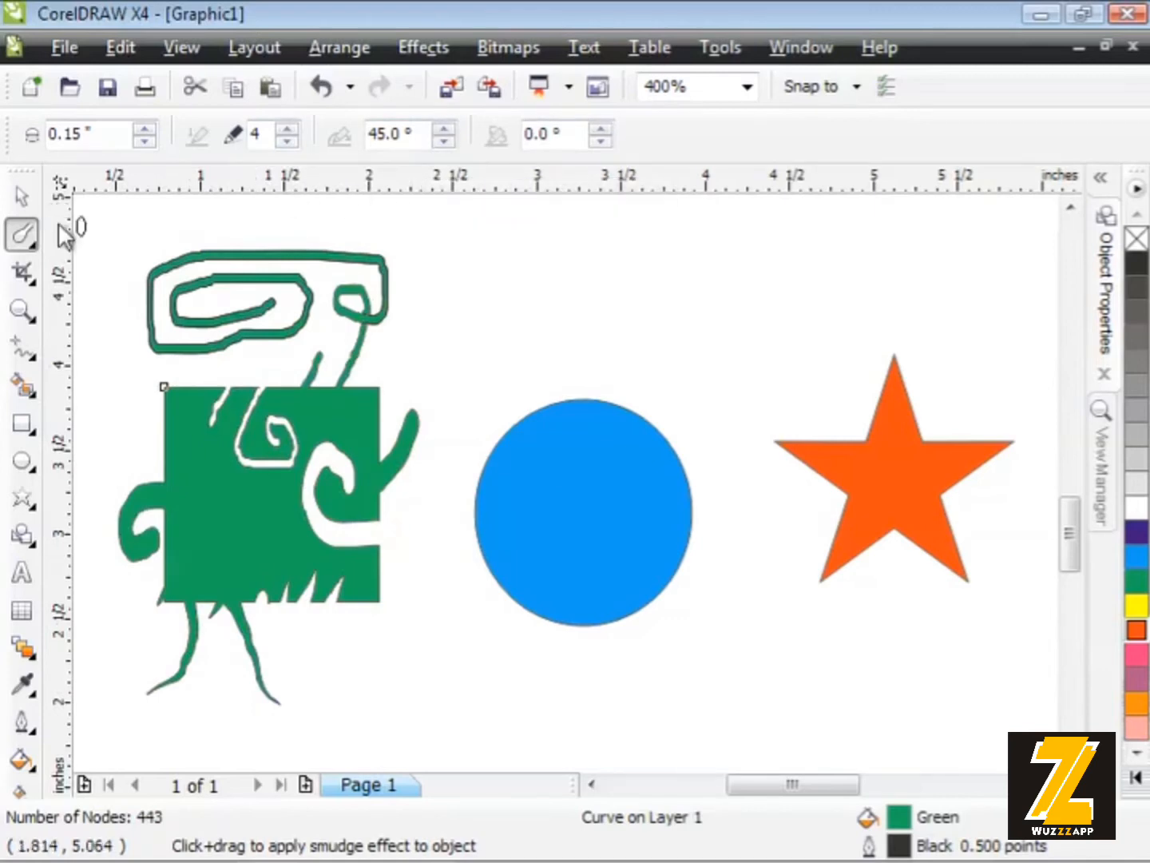
Roughen the blue circle's upper edge with the Roughen Brush at a 0.05" nib size
{"action": "left_click", "coordinate": [19, 237]}
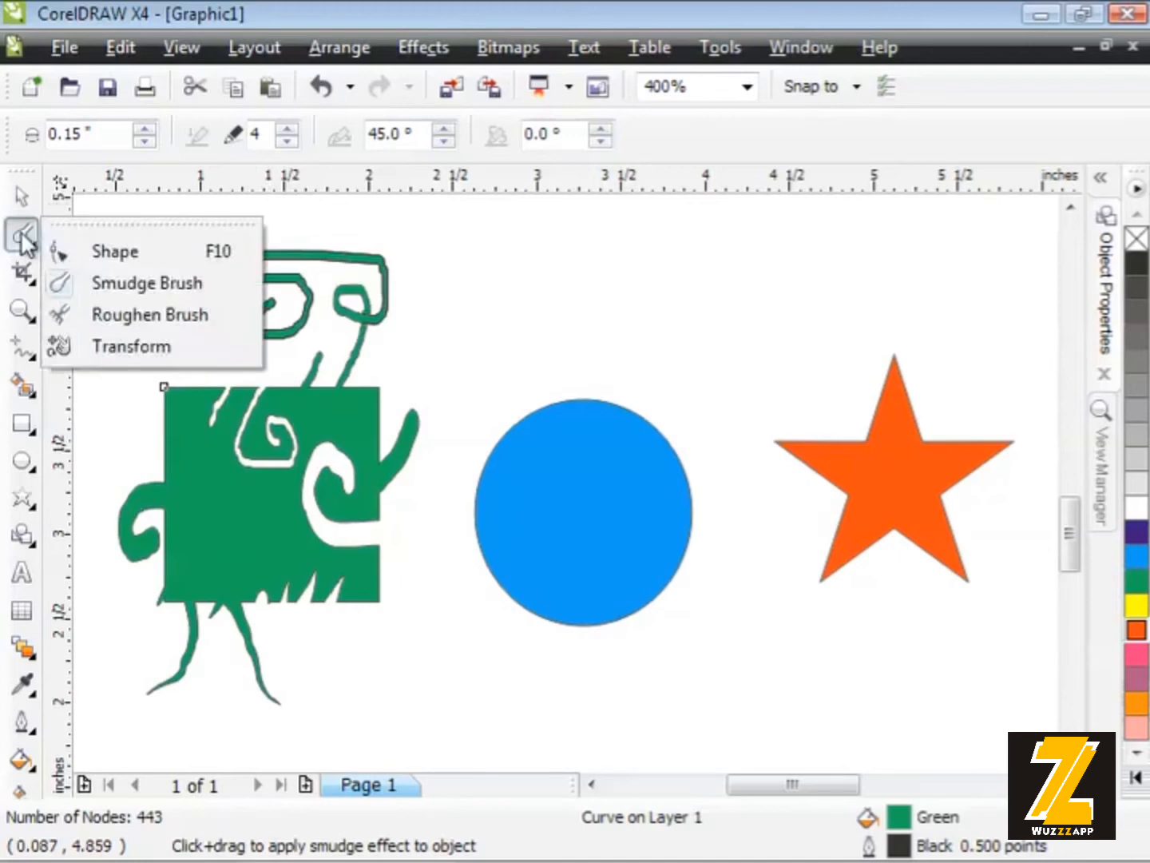
{"action": "left_click", "coordinate": [82, 313]}
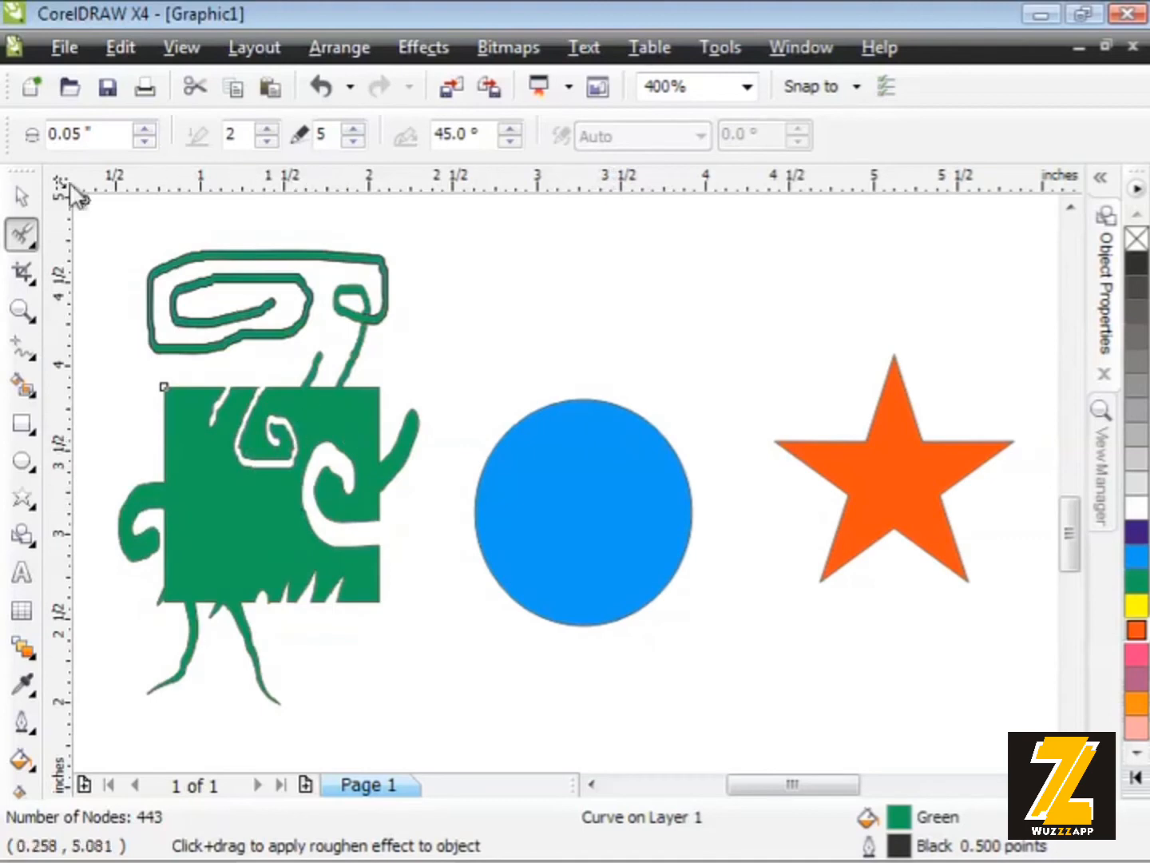
{"action": "left_click", "coordinate": [20, 194]}
{"action": "left_click", "coordinate": [536, 457]}
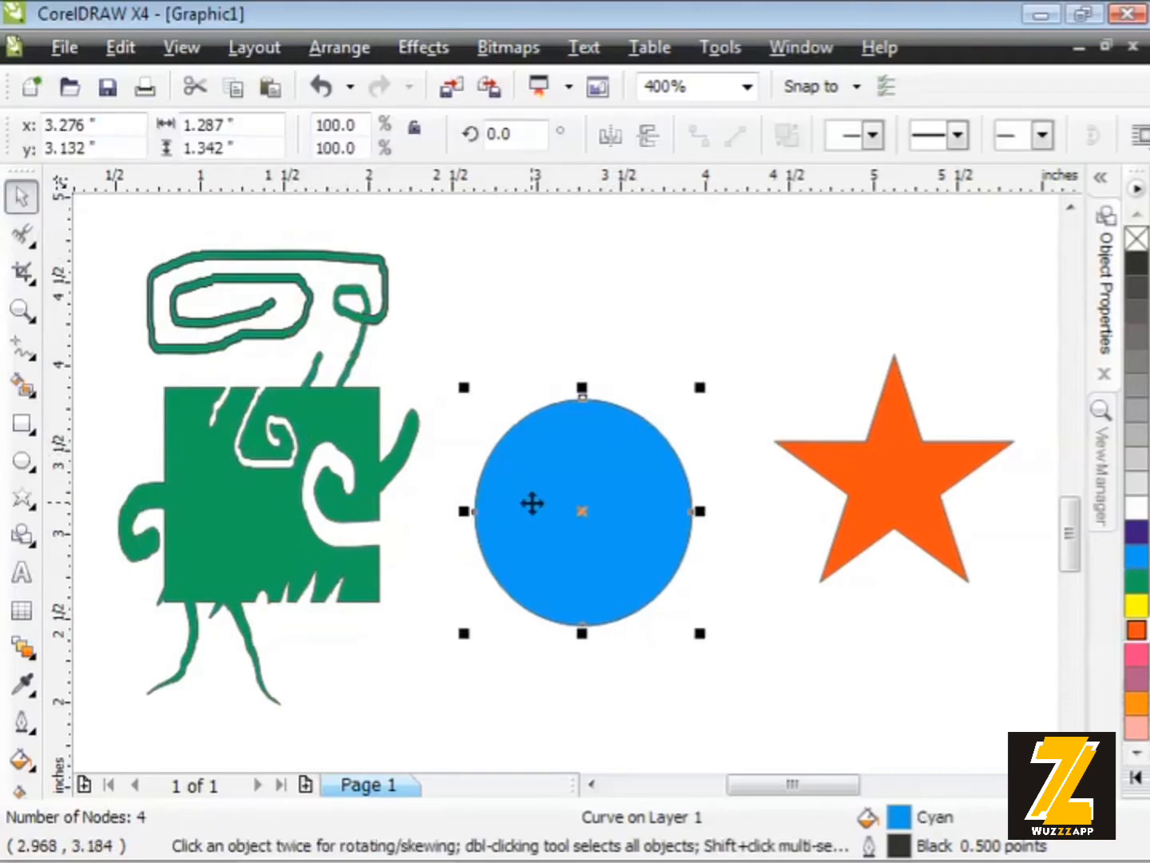
{"action": "left_click", "coordinate": [23, 236]}
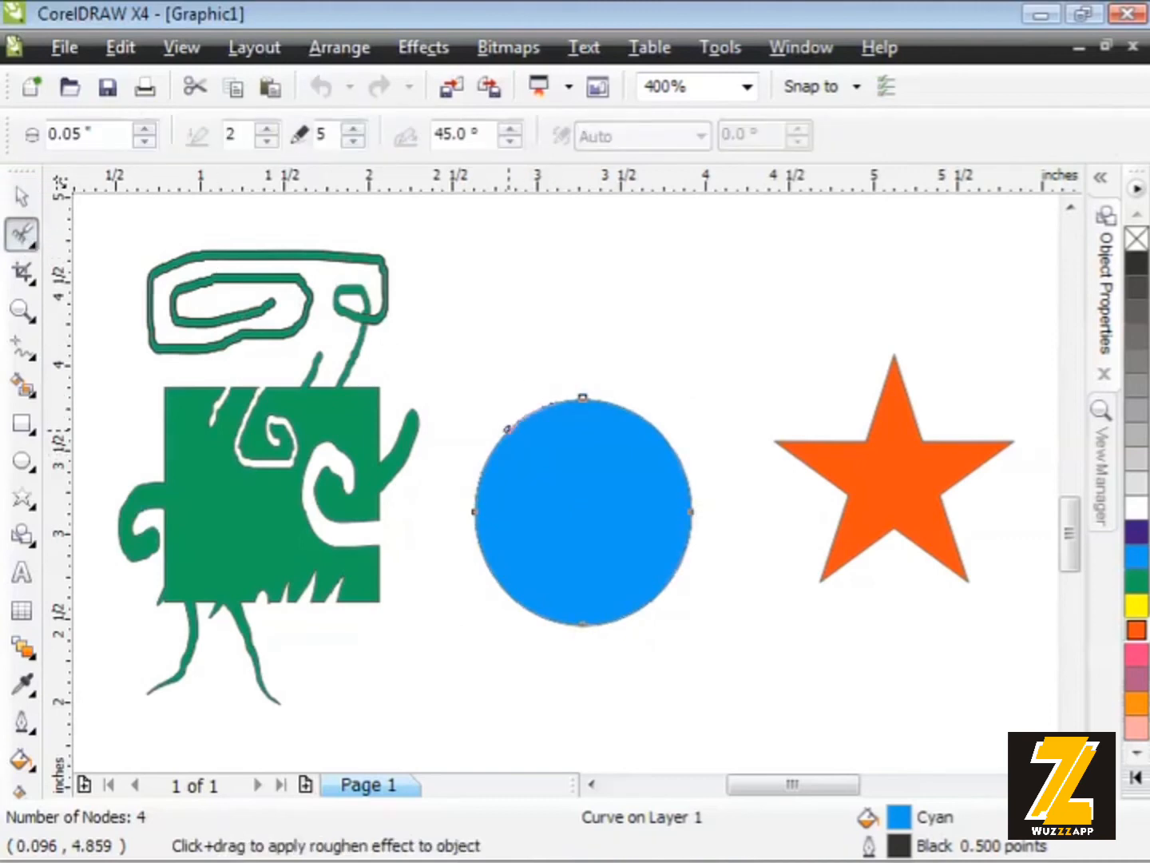
{"action": "mouse_move", "coordinate": [513, 423]}
{"action": "left_mouse_down"}
{"action": "mouse_move", "coordinate": [550, 422]}
{"action": "mouse_move", "coordinate": [570, 395]}
{"action": "mouse_move", "coordinate": [658, 435]}
{"action": "mouse_move", "coordinate": [618, 403]}
{"action": "mouse_move", "coordinate": [661, 433]}
{"action": "left_mouse_up"}
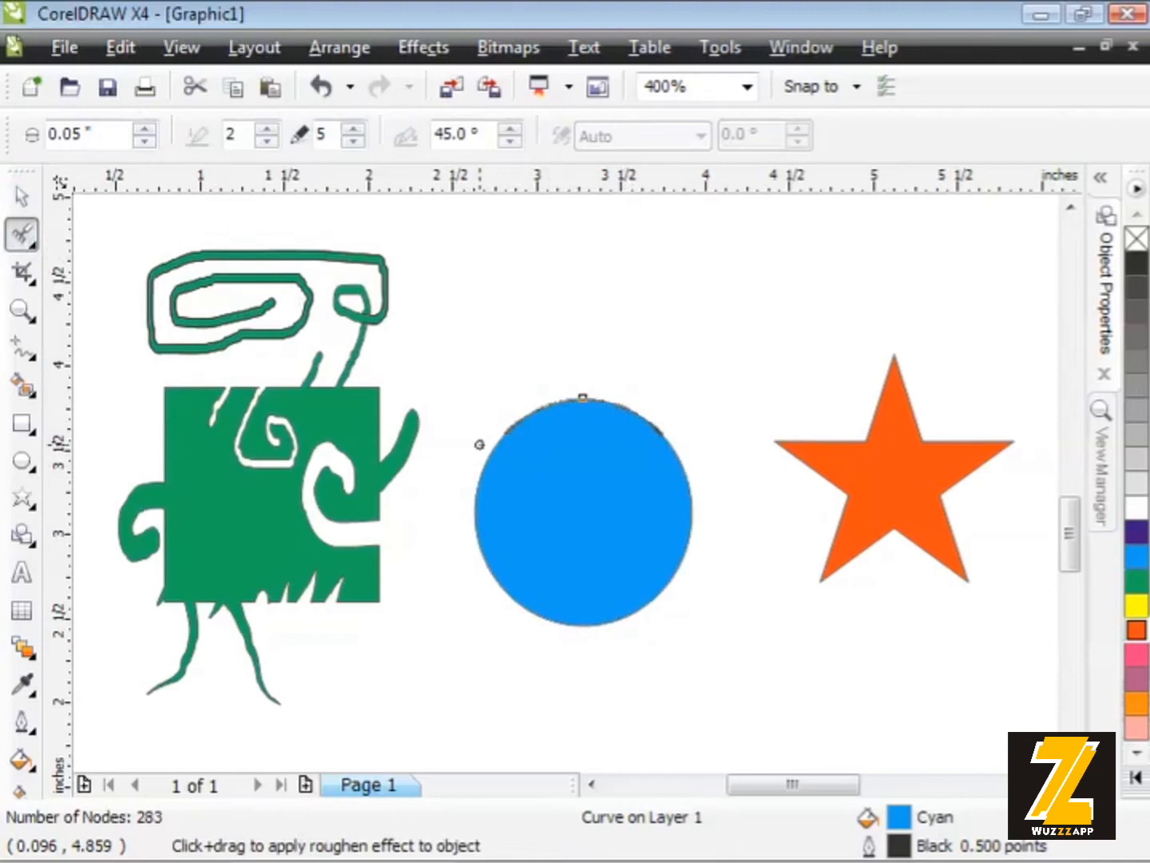
{"action": "left_click_drag", "start_coordinate": [485, 460], "coordinate": [504, 426]}
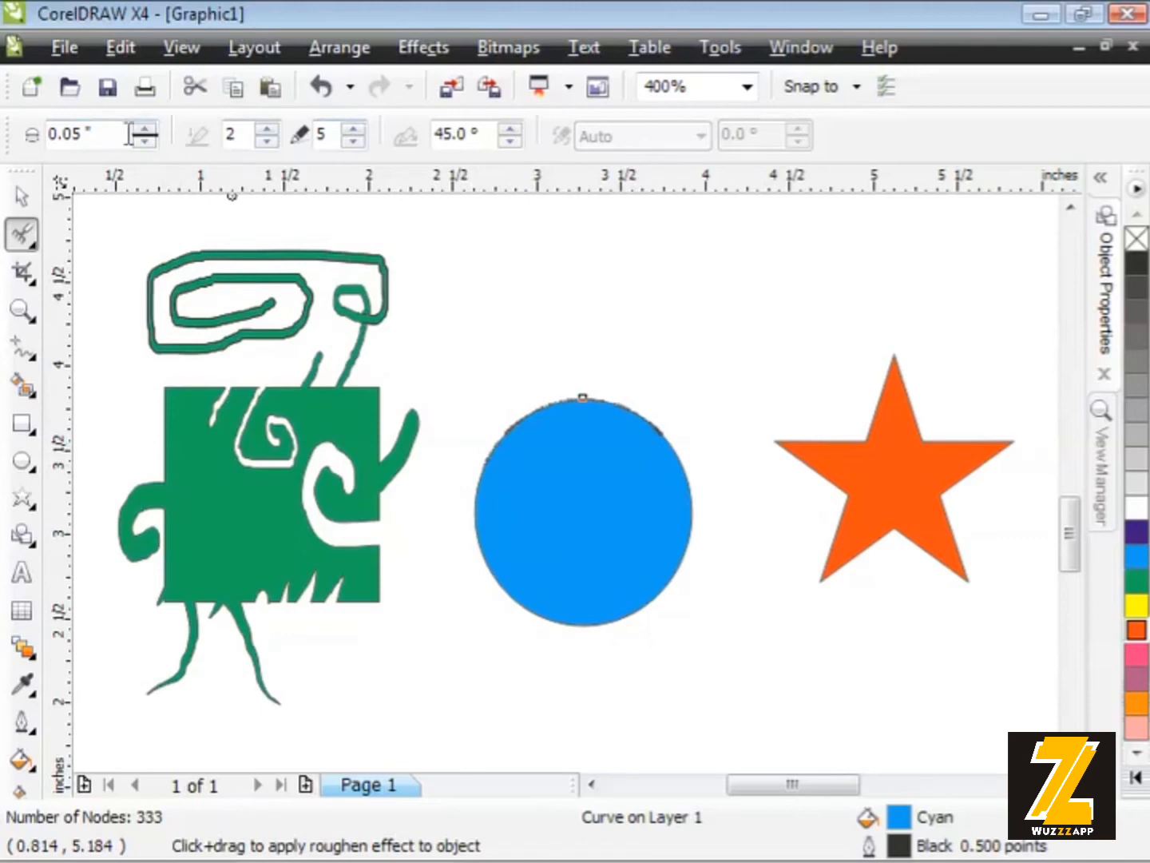
Set the Roughen Brush nib size to 0.25" and roughen the blue circle's outline all around into spikes
{"action": "left_click_drag", "start_coordinate": [132, 135], "coordinate": [31, 136]}
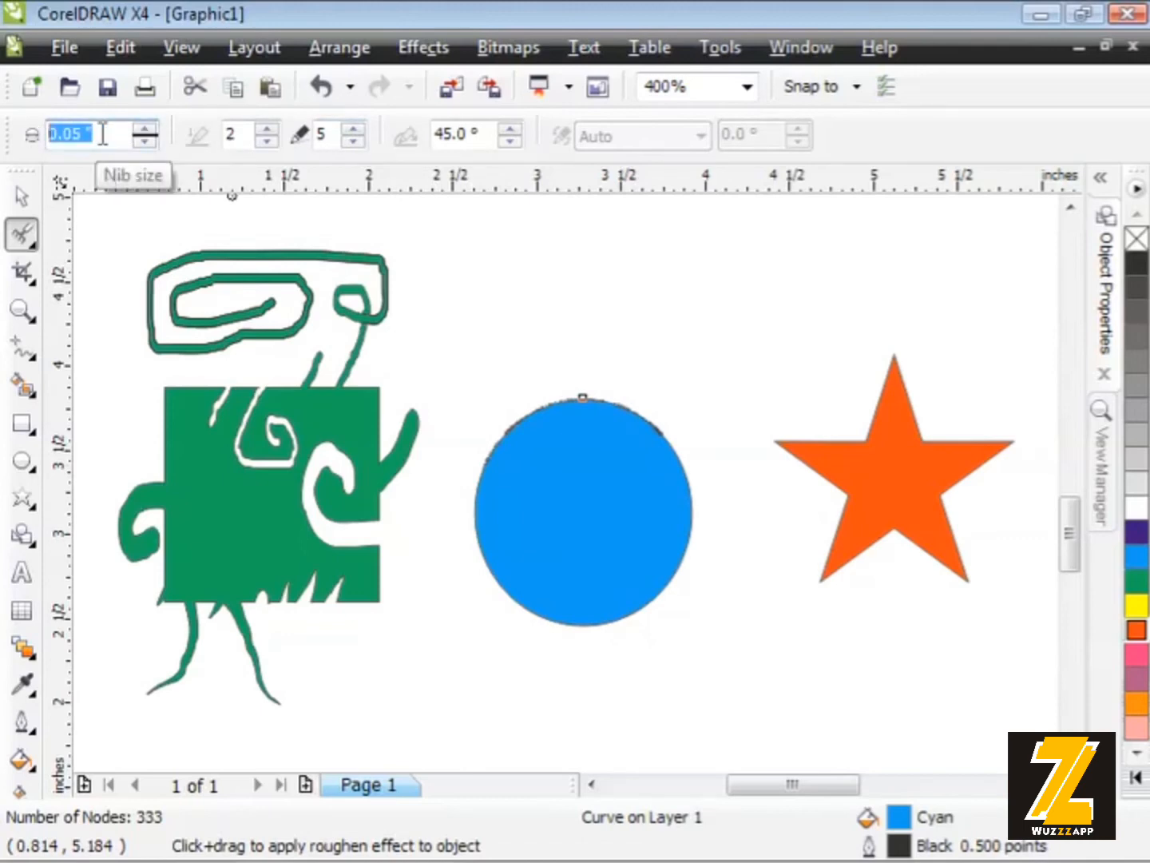
{"action": "type", "text": ".25"}
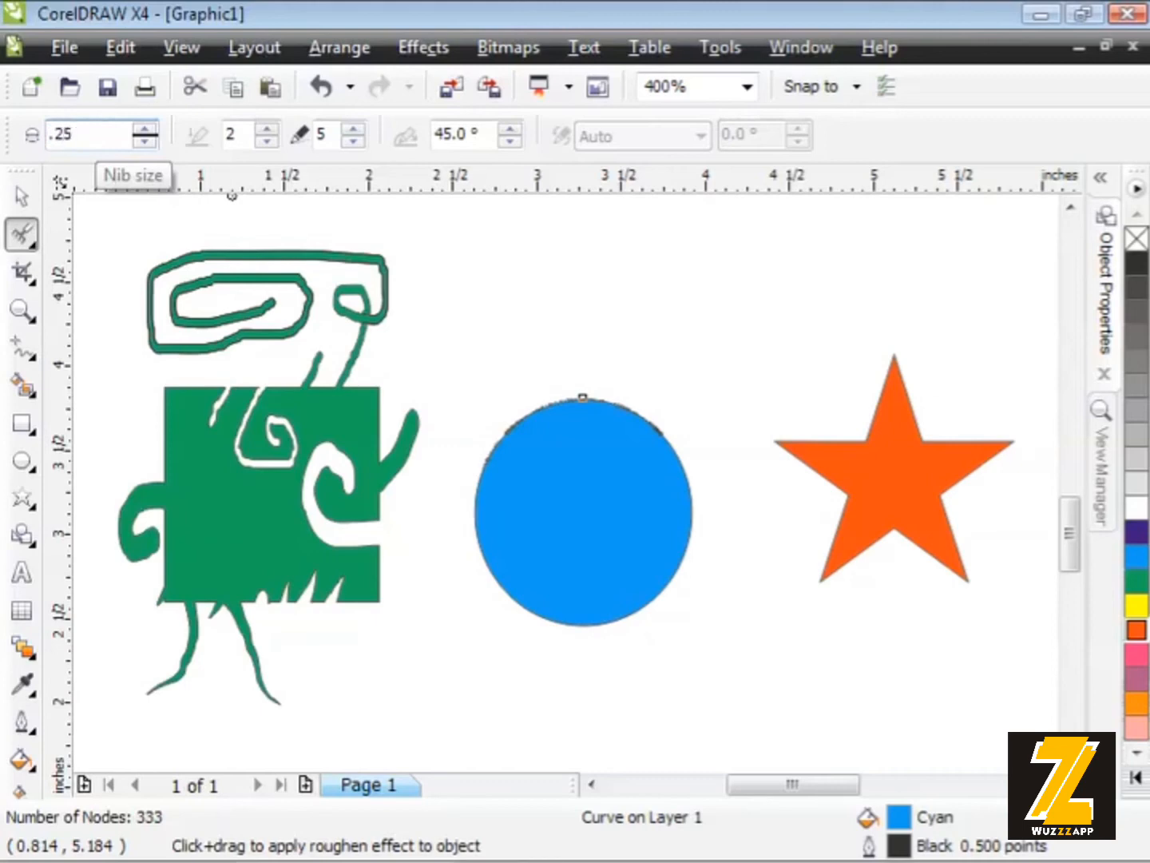
{"action": "key", "text": "Return"}
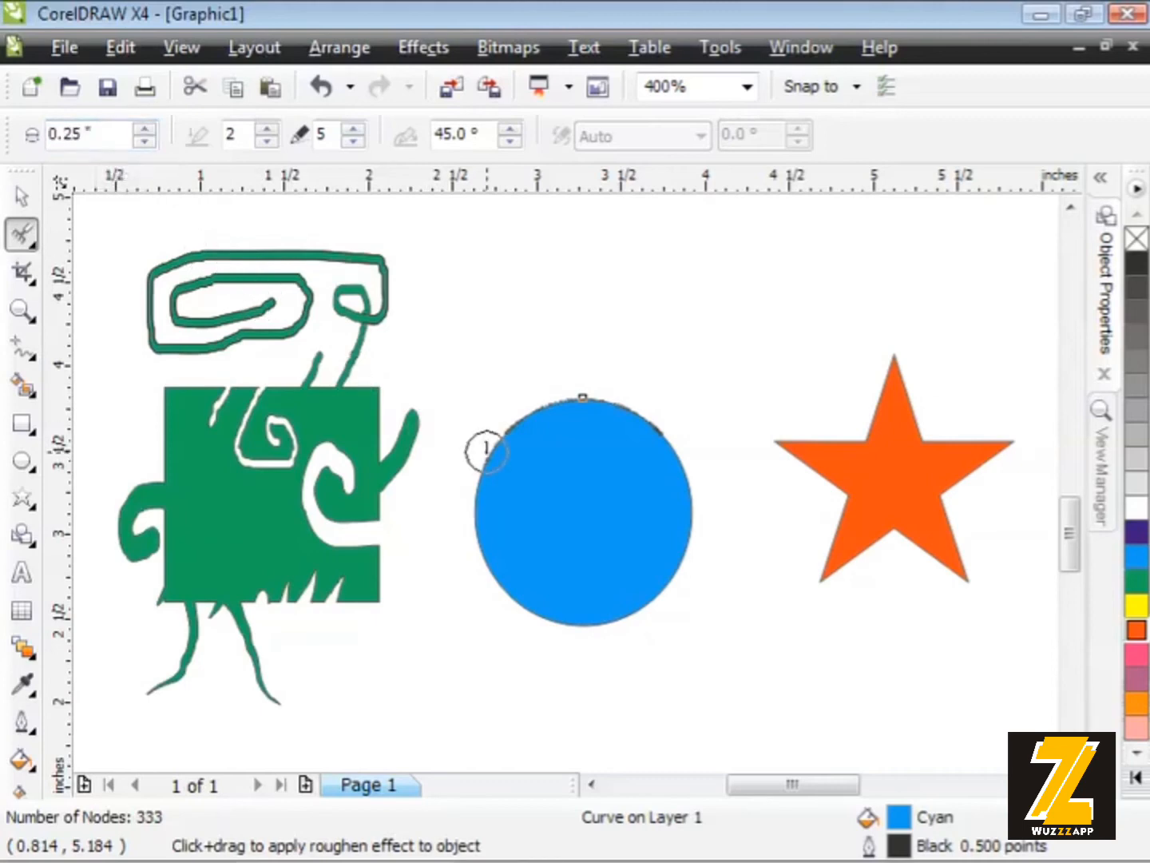
{"action": "left_click_drag", "start_coordinate": [487, 449], "coordinate": [477, 568]}
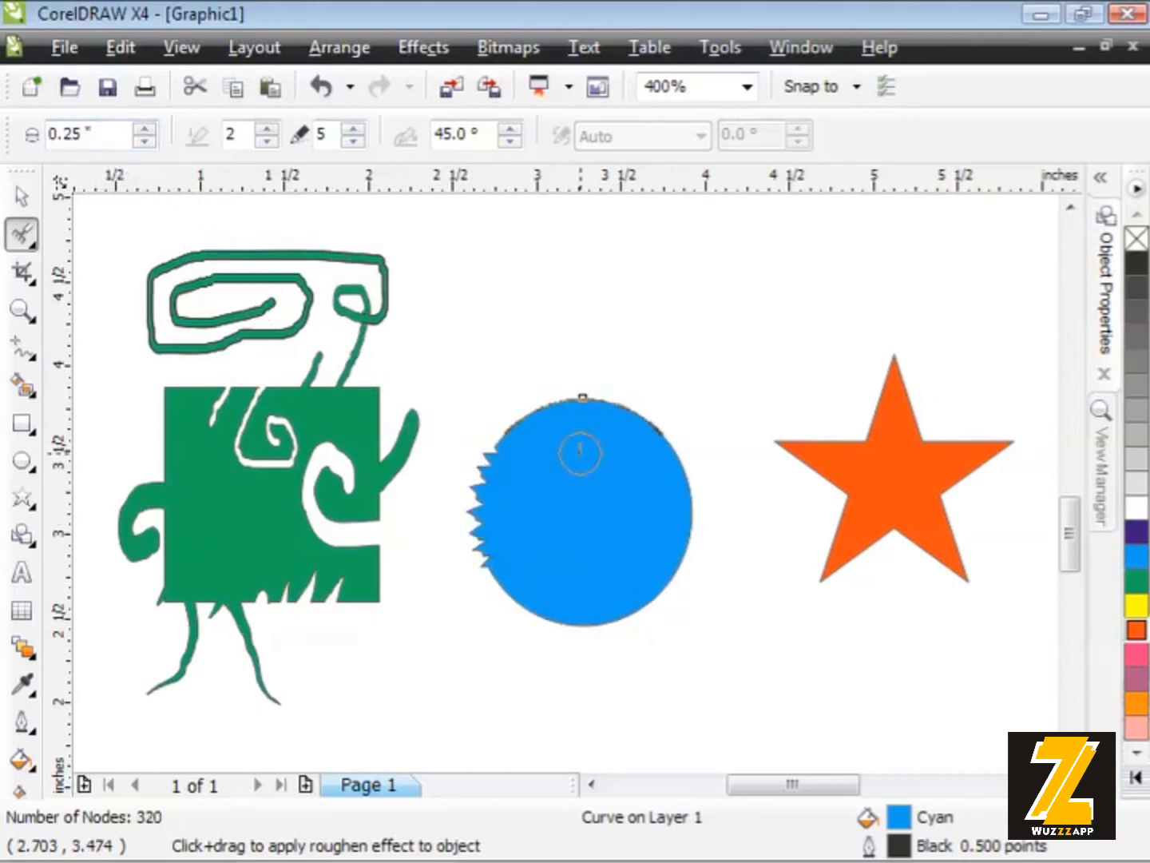
{"action": "mouse_move", "coordinate": [497, 436]}
{"action": "left_mouse_down"}
{"action": "mouse_move", "coordinate": [578, 393]}
{"action": "mouse_move", "coordinate": [615, 393]}
{"action": "mouse_move", "coordinate": [665, 430]}
{"action": "mouse_move", "coordinate": [702, 499]}
{"action": "mouse_move", "coordinate": [695, 541]}
{"action": "left_mouse_up"}
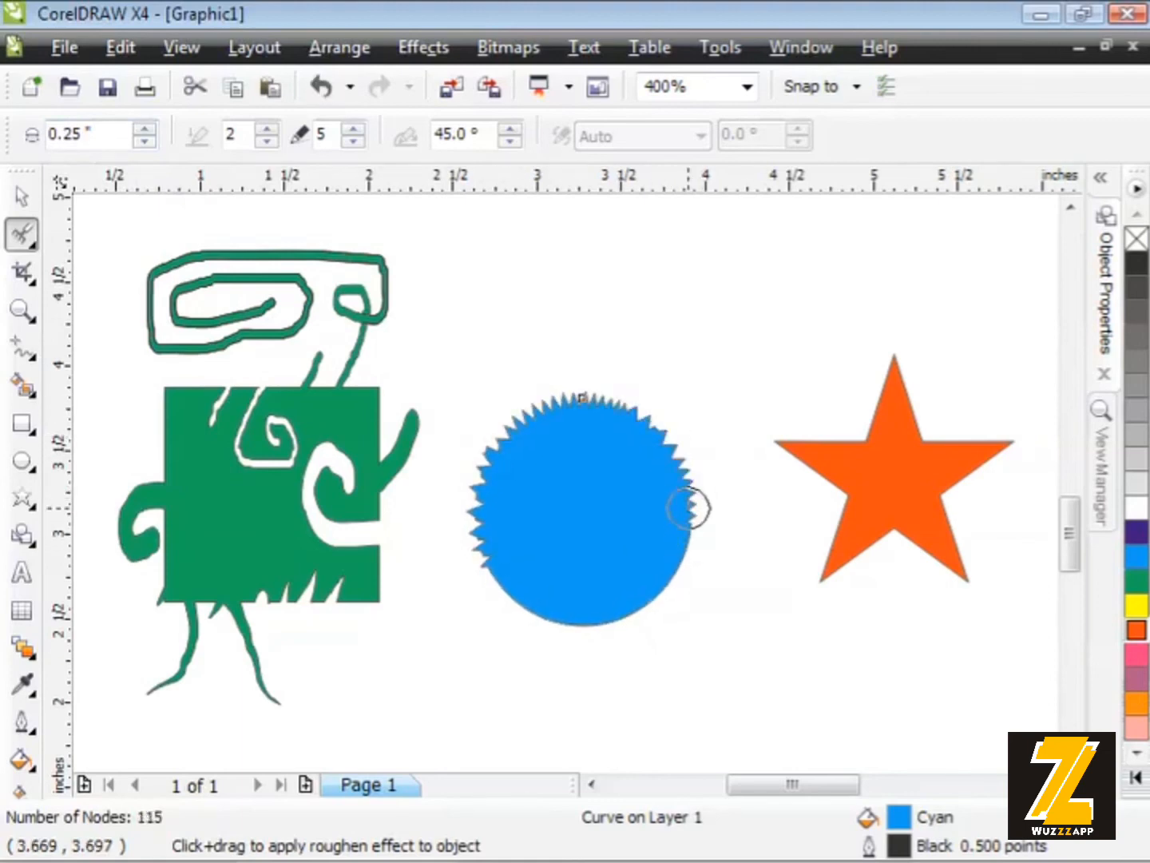
{"action": "mouse_move", "coordinate": [677, 452]}
{"action": "left_mouse_down"}
{"action": "mouse_move", "coordinate": [688, 557]}
{"action": "mouse_move", "coordinate": [663, 597]}
{"action": "left_mouse_up"}
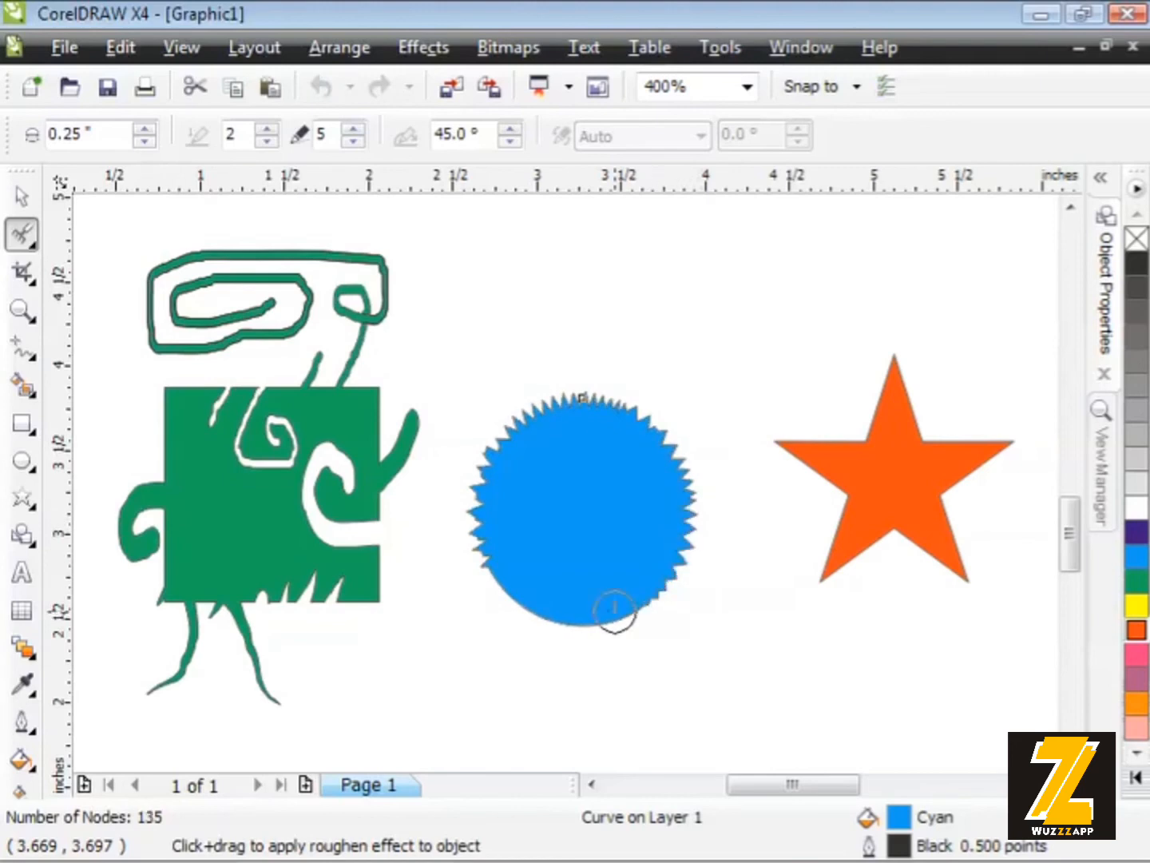
{"action": "mouse_move", "coordinate": [505, 596]}
{"action": "left_mouse_down"}
{"action": "mouse_move", "coordinate": [538, 617]}
{"action": "mouse_move", "coordinate": [603, 624]}
{"action": "left_mouse_up"}
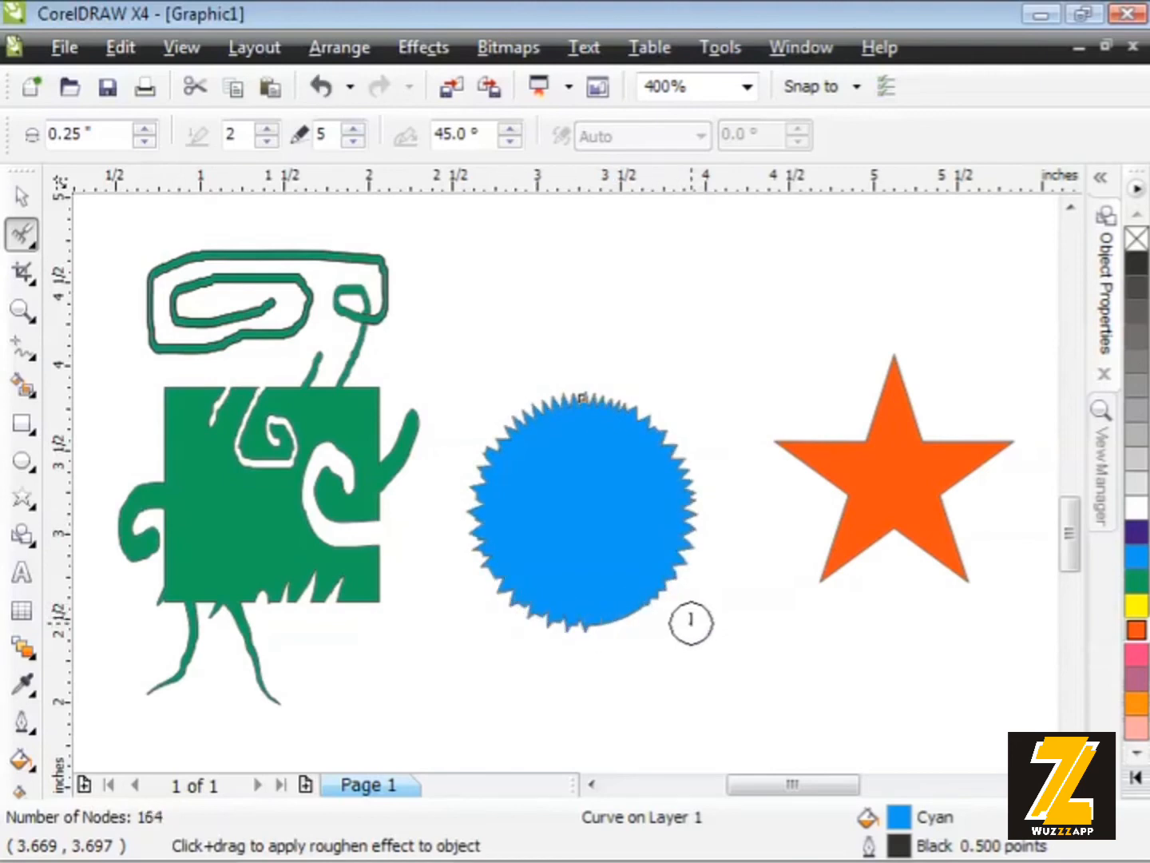
Set the spike frequency to 4 and the dryout to 6, roughen the blue circle's outline again, and deselect it
{"action": "left_click", "coordinate": [265, 130]}
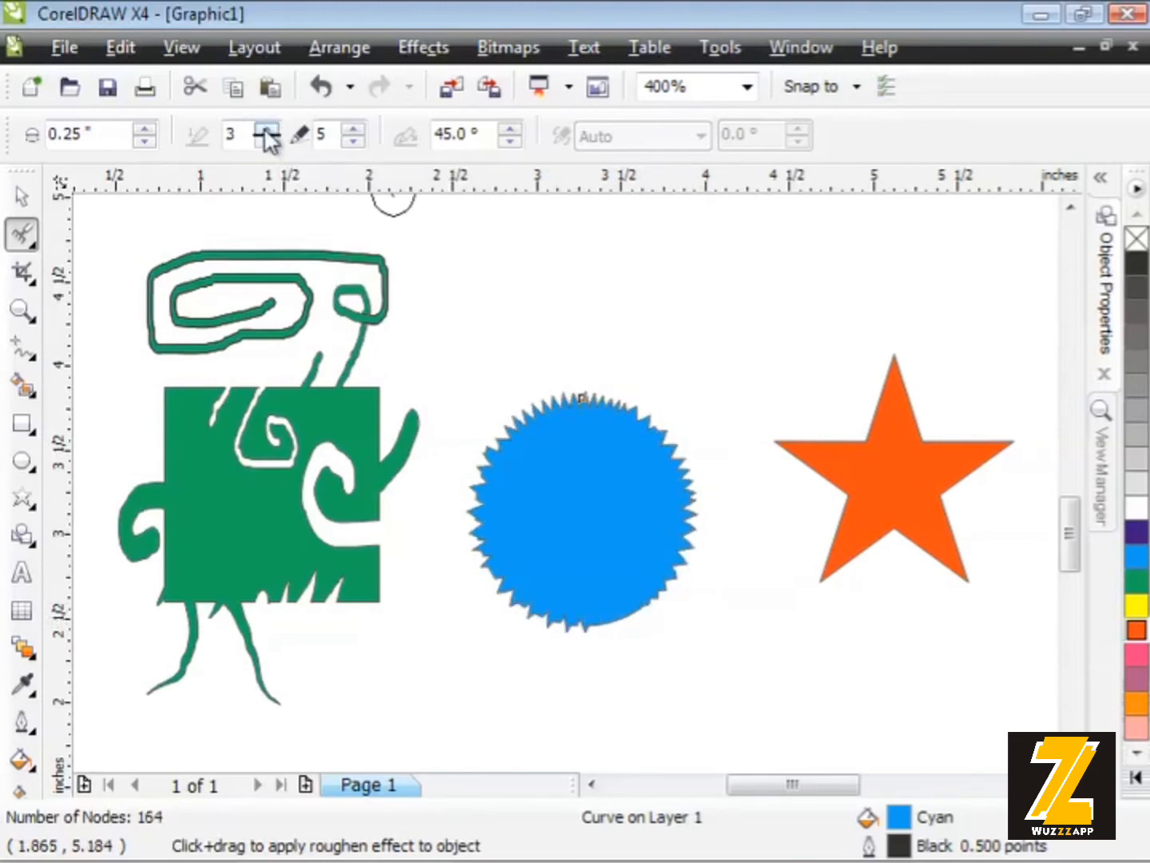
{"action": "left_click", "coordinate": [350, 129]}
{"action": "mouse_move", "coordinate": [533, 413]}
{"action": "left_mouse_down"}
{"action": "mouse_move", "coordinate": [458, 529]}
{"action": "mouse_move", "coordinate": [546, 595]}
{"action": "mouse_move", "coordinate": [623, 625]}
{"action": "mouse_move", "coordinate": [593, 623]}
{"action": "mouse_move", "coordinate": [693, 548]}
{"action": "left_mouse_up"}
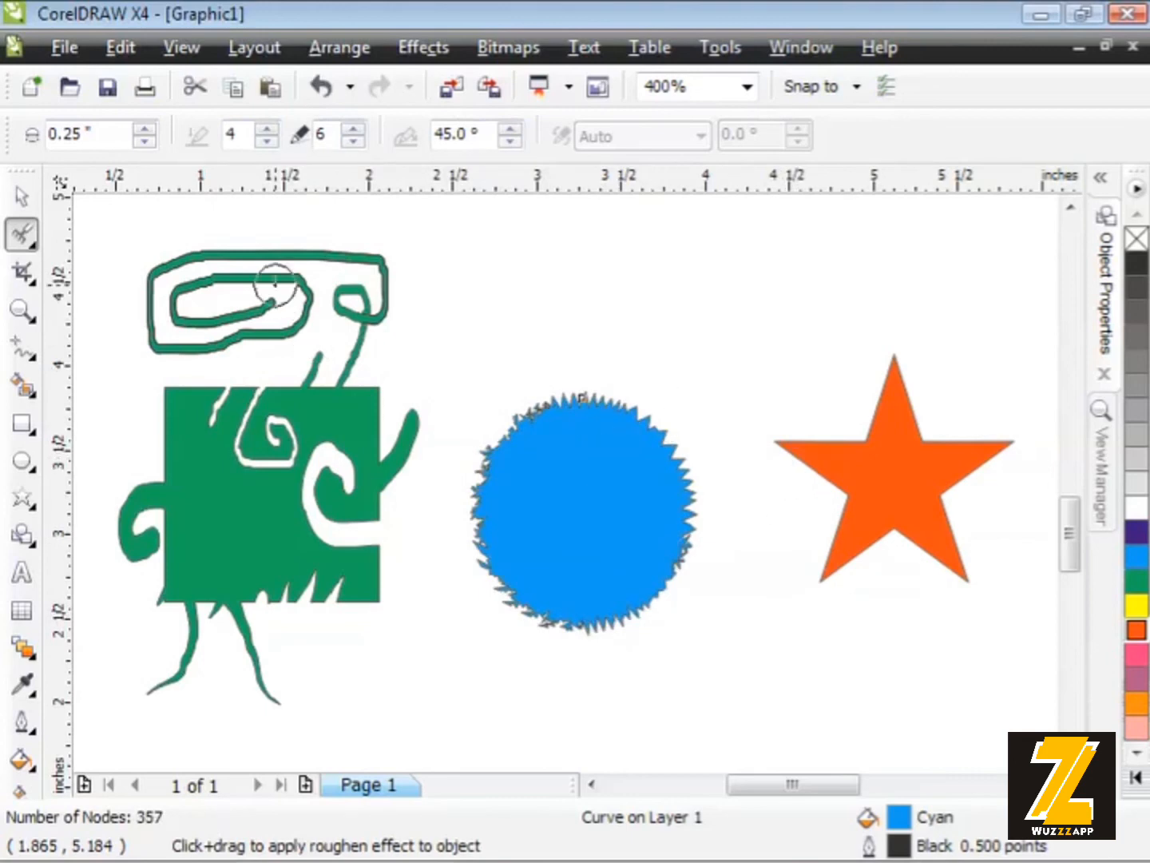
{"action": "left_click", "coordinate": [22, 197]}
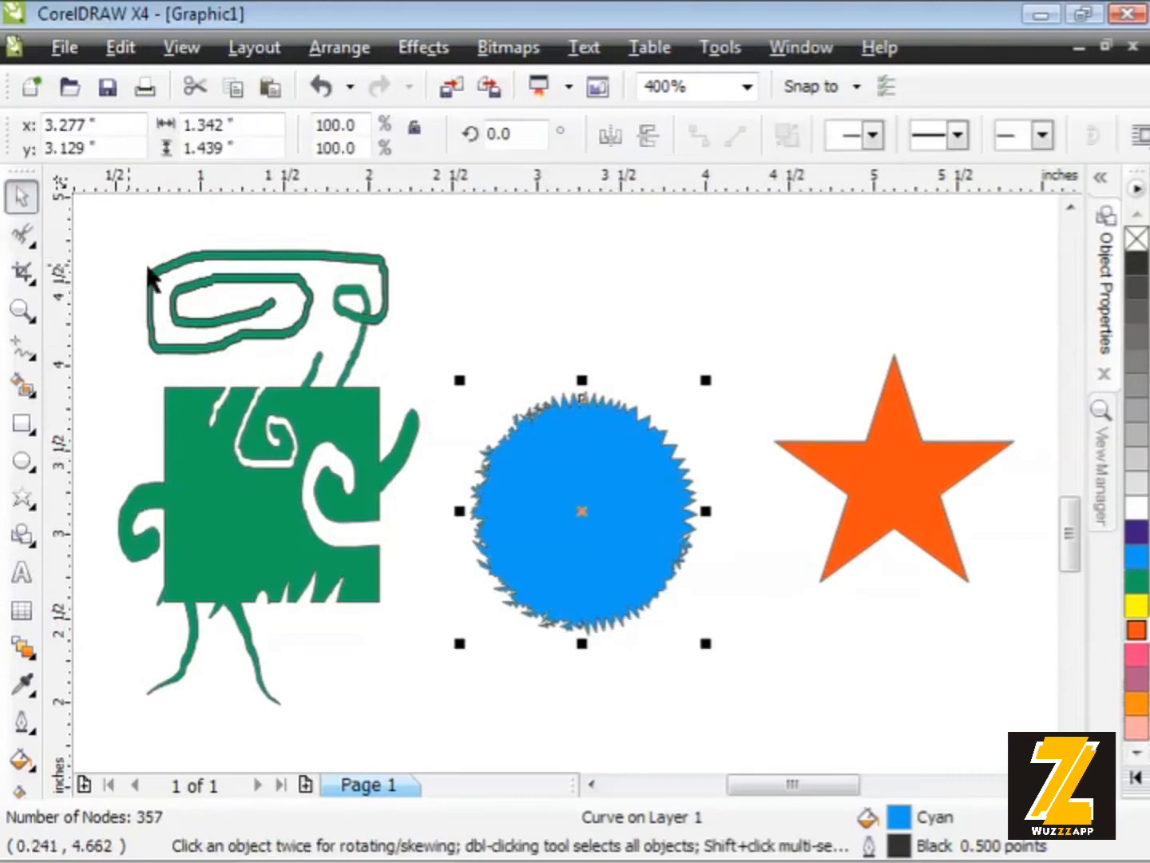
{"action": "left_click", "coordinate": [448, 257]}
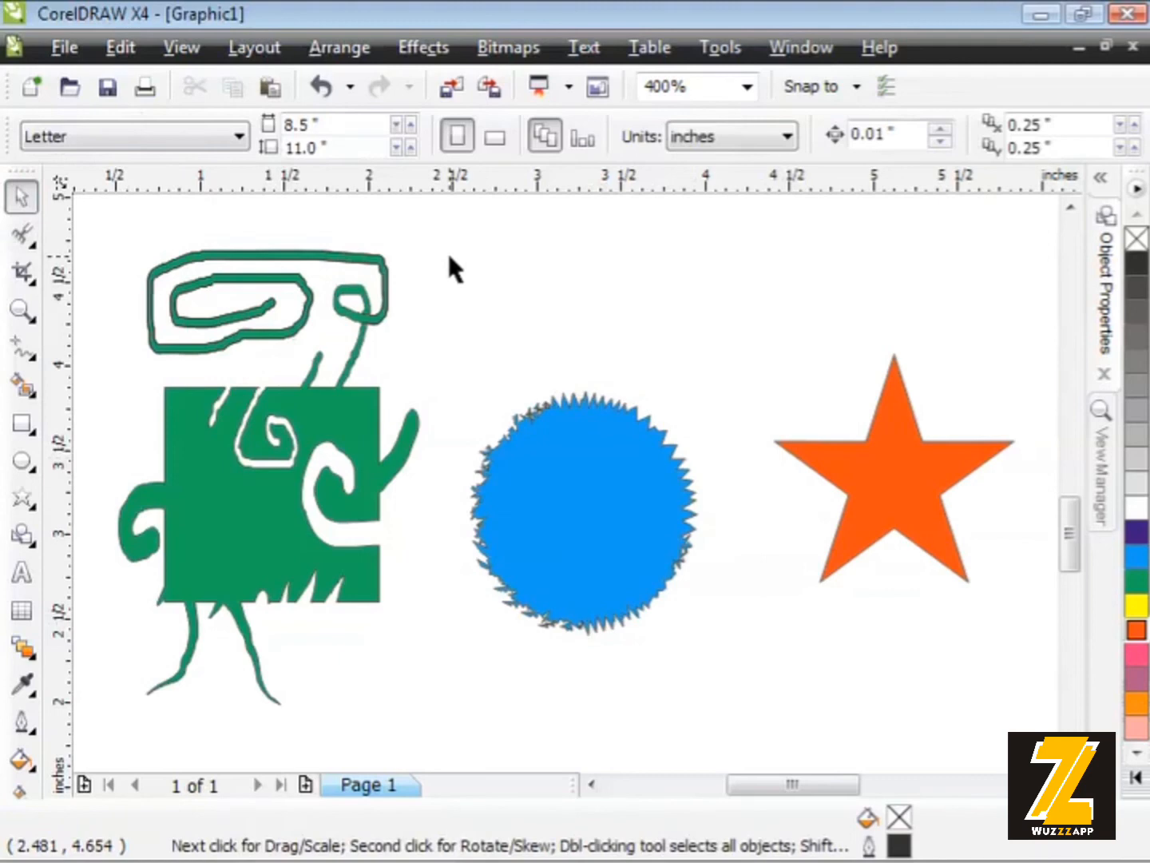